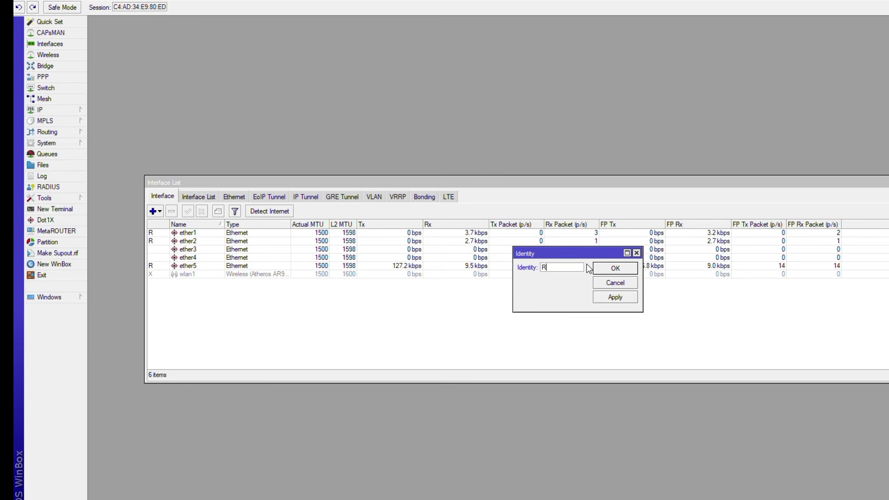
Append 1 to the router identity so it reads R1 and confirm.
text(1)
click(616, 269)
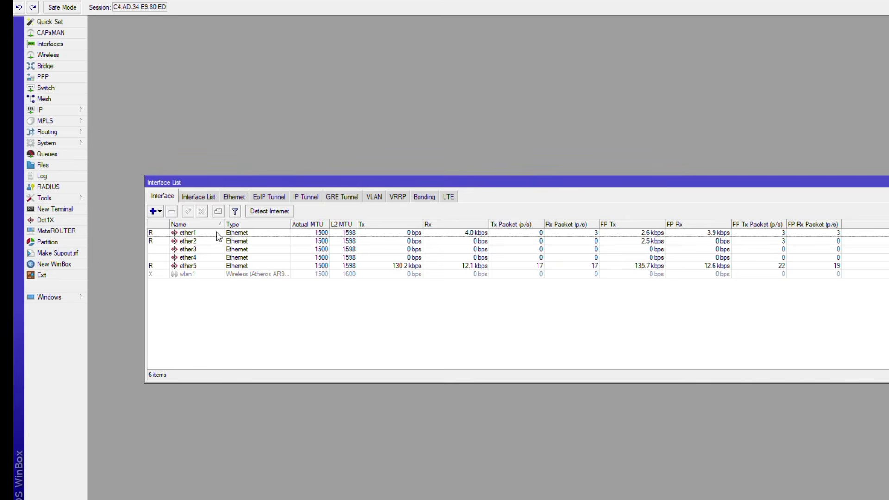
Rename interface ether1 to ether1-ISP and ether2 to ether2-VLAN.
double_click(218, 233)
click(576, 193)
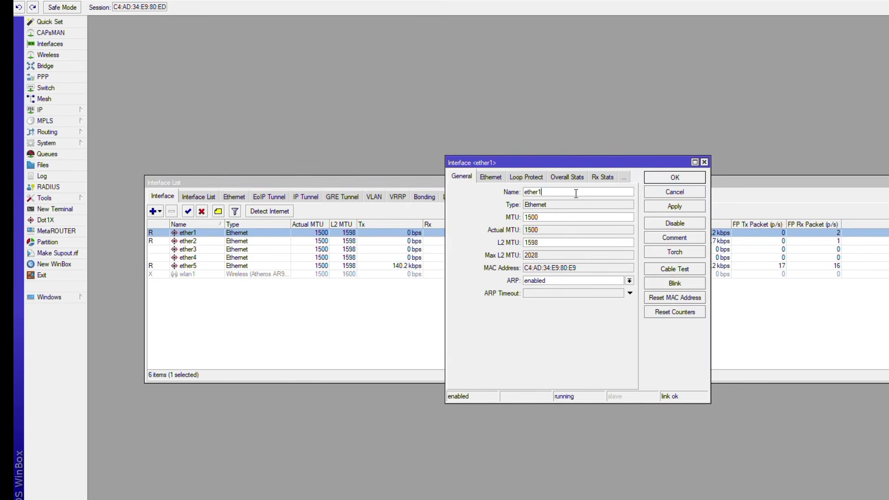
text(-ISP)
click(675, 177)
double_click(217, 242)
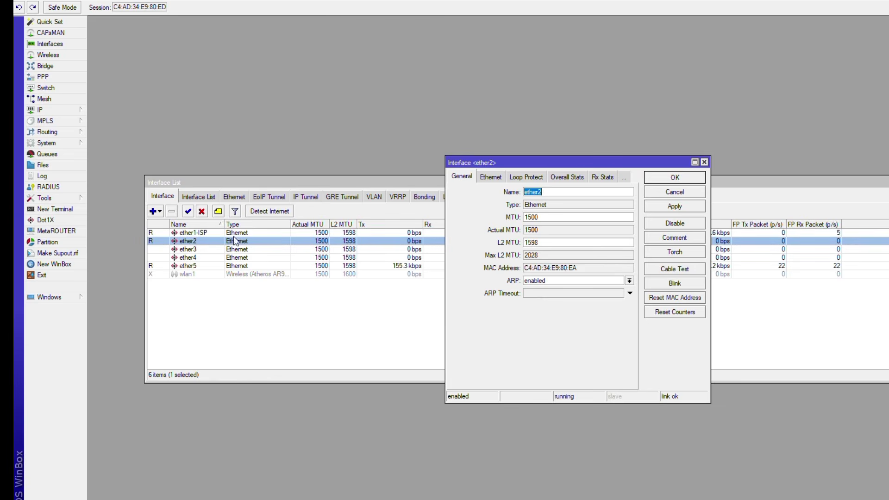
text(-VLAN)
click(658, 181)
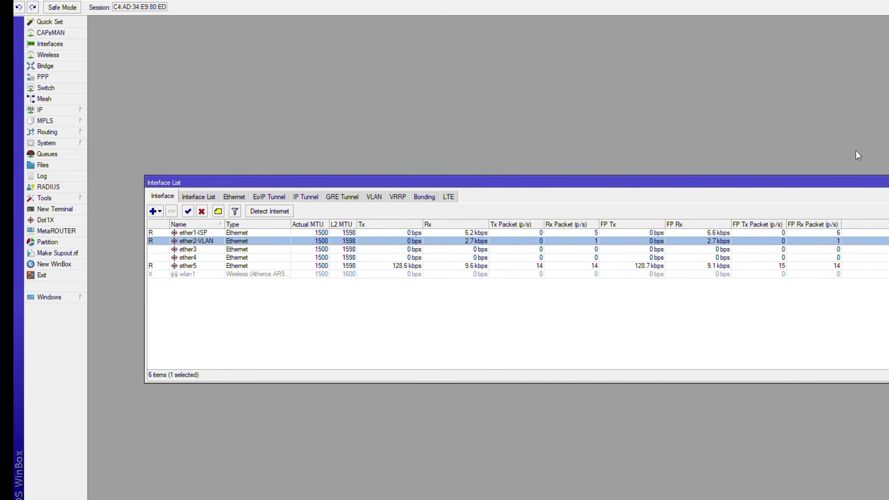
Create VLAN interface vlan10 with VLAN ID 10 on ether2-VLAN.
click(888, 182)
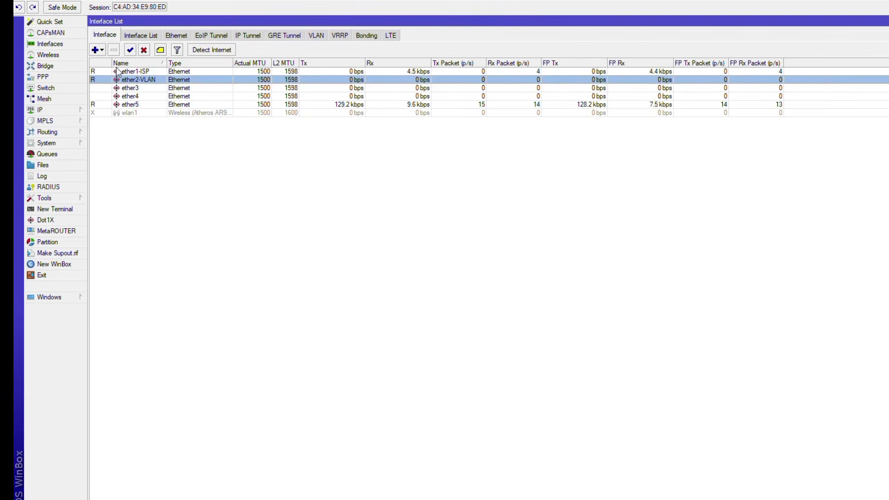
click(102, 49)
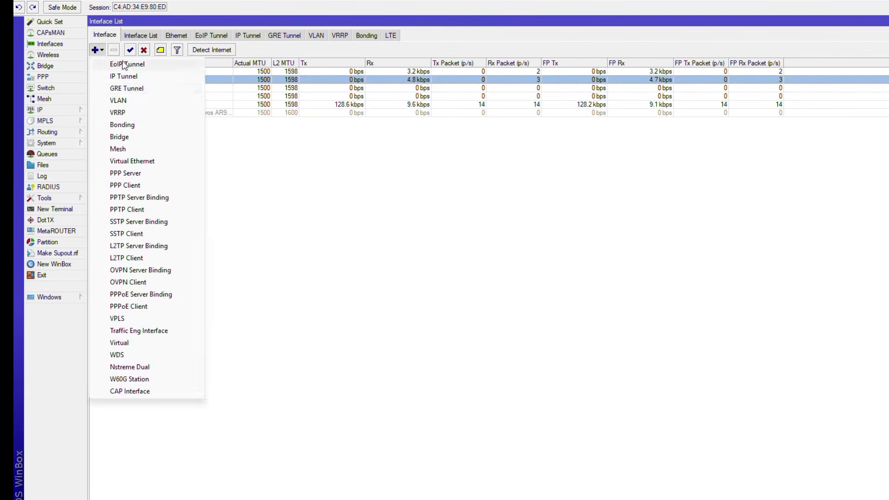
click(134, 101)
click(585, 188)
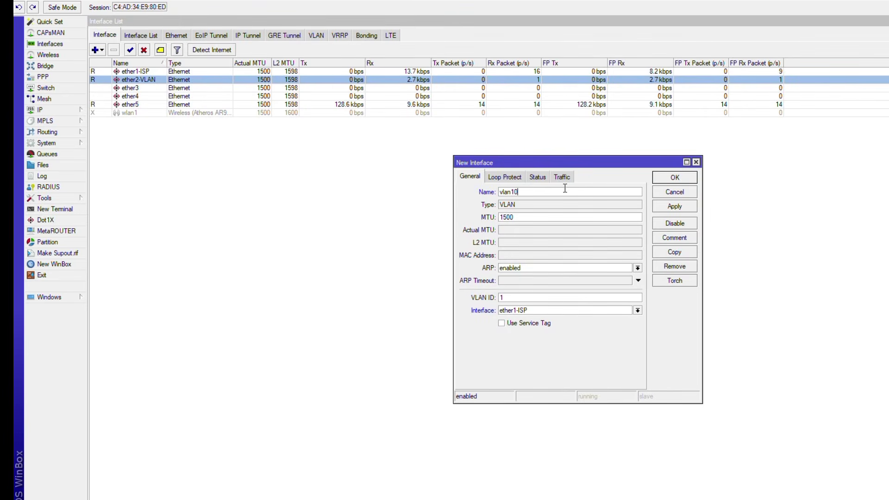
click(516, 299)
text(0)
click(525, 311)
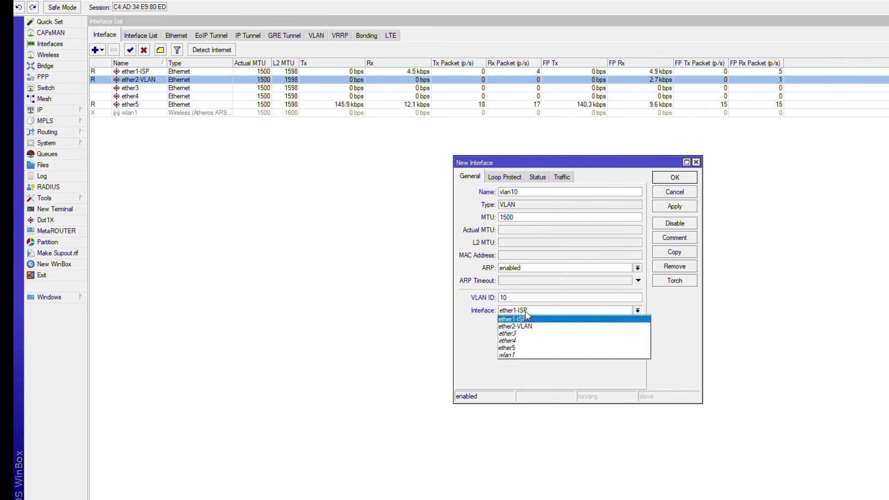
click(525, 327)
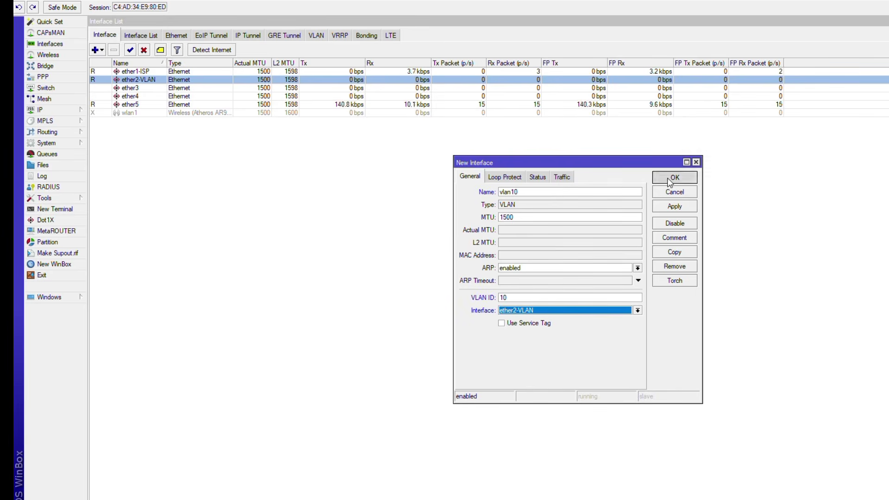
click(668, 178)
Create VLAN interface vlan20 with VLAN ID 20 on ether2-VLAN.
click(95, 51)
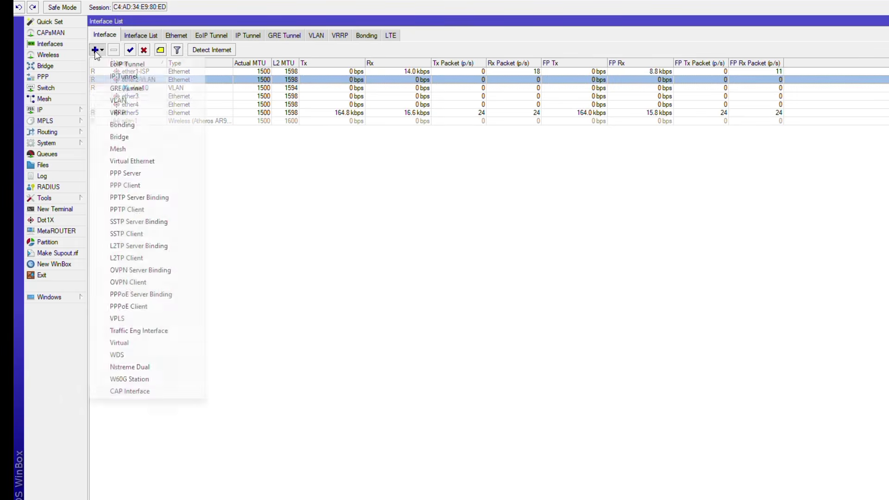
click(158, 101)
click(554, 190)
key(BackSpace)
text(20)
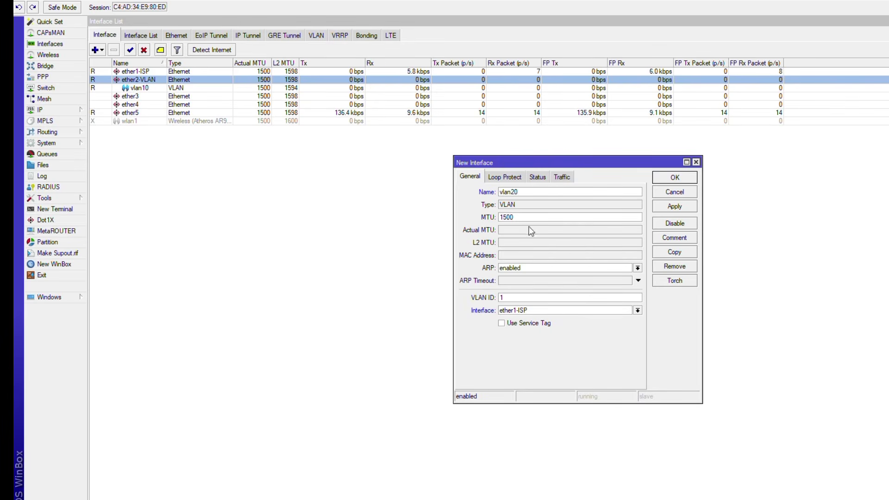
click(527, 298)
click(638, 311)
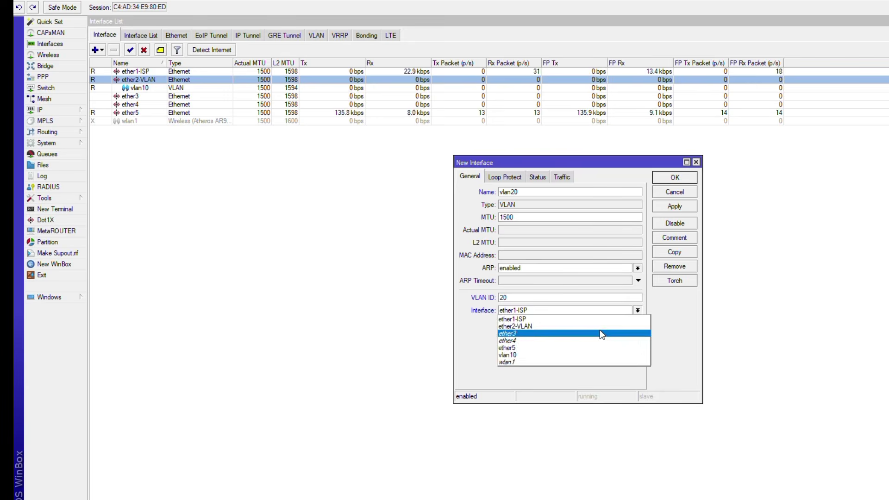
click(599, 326)
click(675, 177)
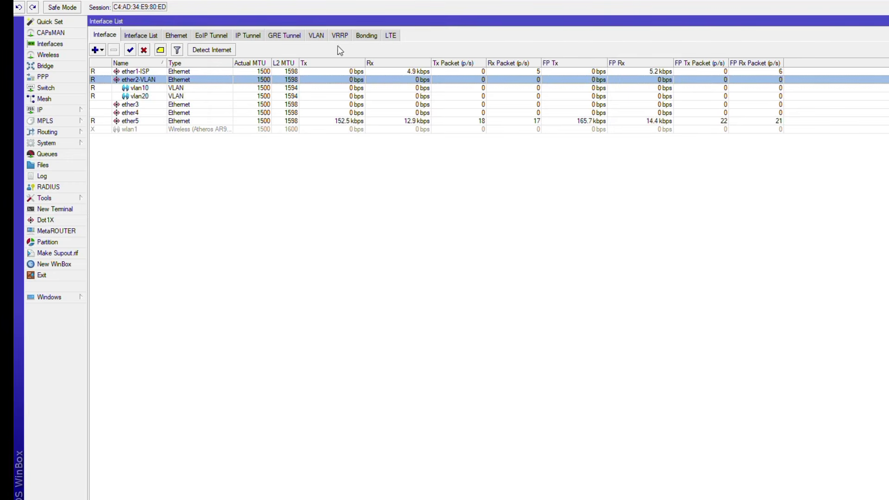
Create VLAN interface vlan30 with VLAN ID 30 on ether2-VLAN.
click(102, 50)
click(164, 100)
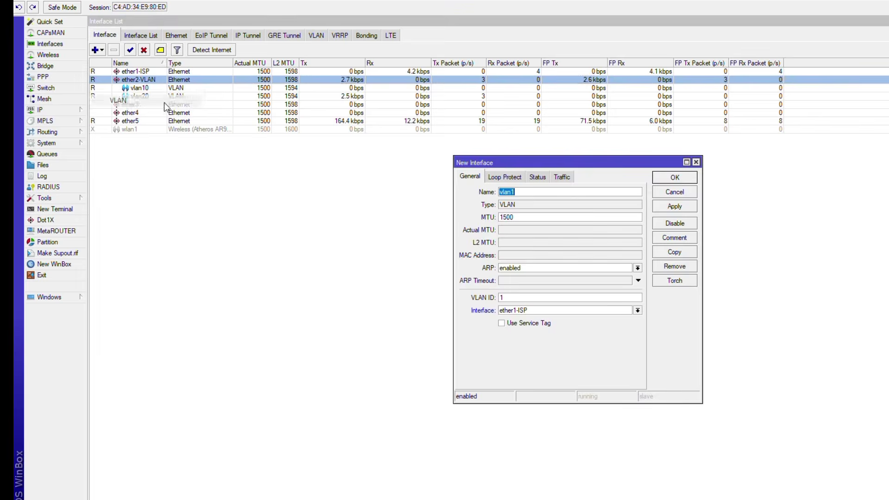
click(532, 192)
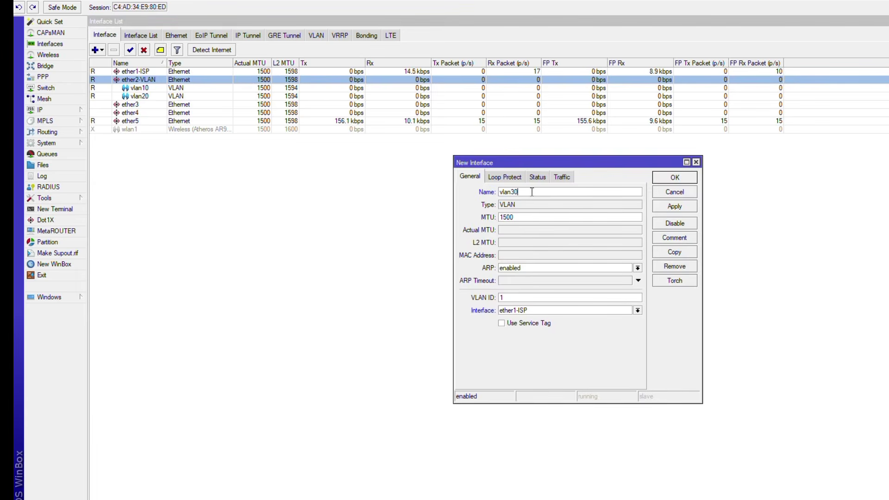
click(510, 298)
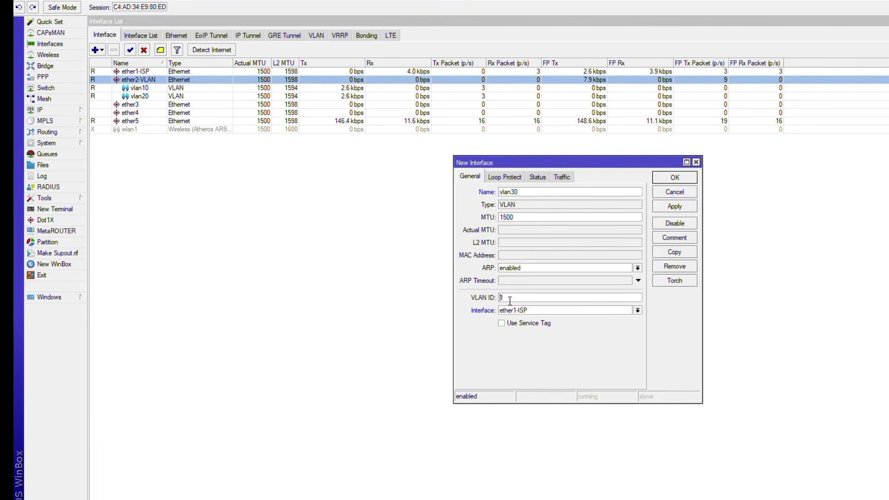
key(BackSpace)
text(30)
click(638, 310)
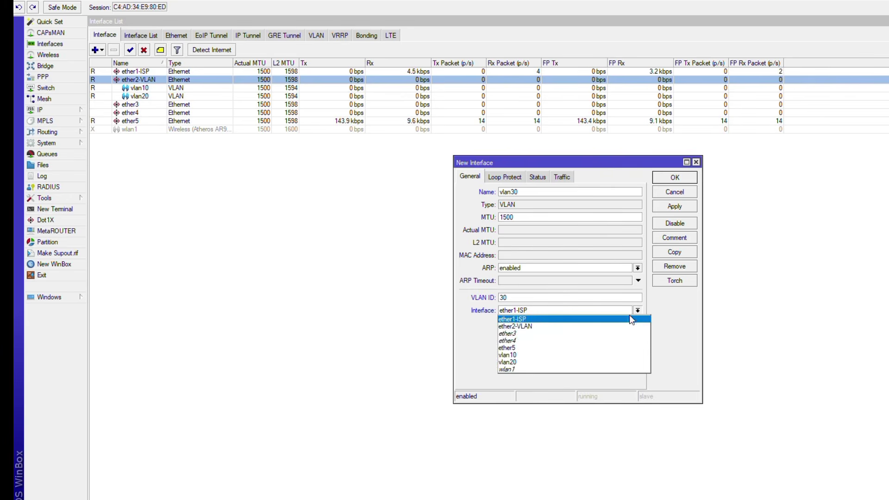
click(601, 327)
click(663, 177)
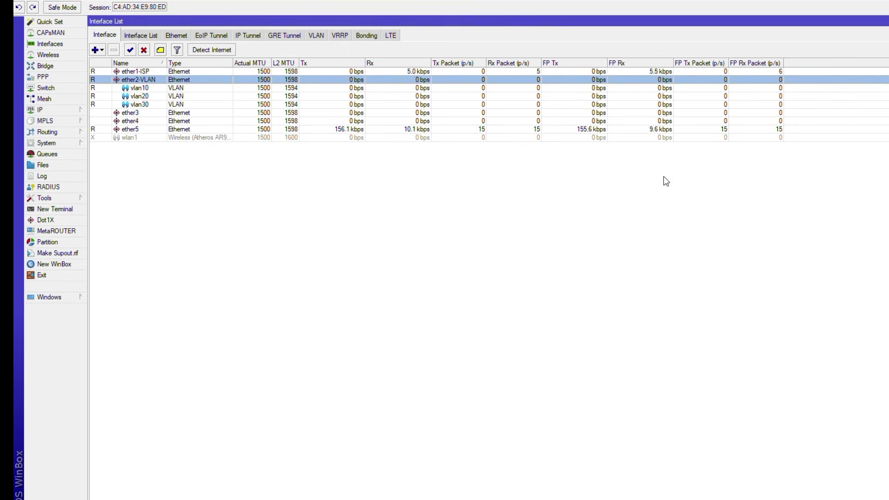
Add a DHCP client on ether1-ISP.
click(55, 107)
click(110, 155)
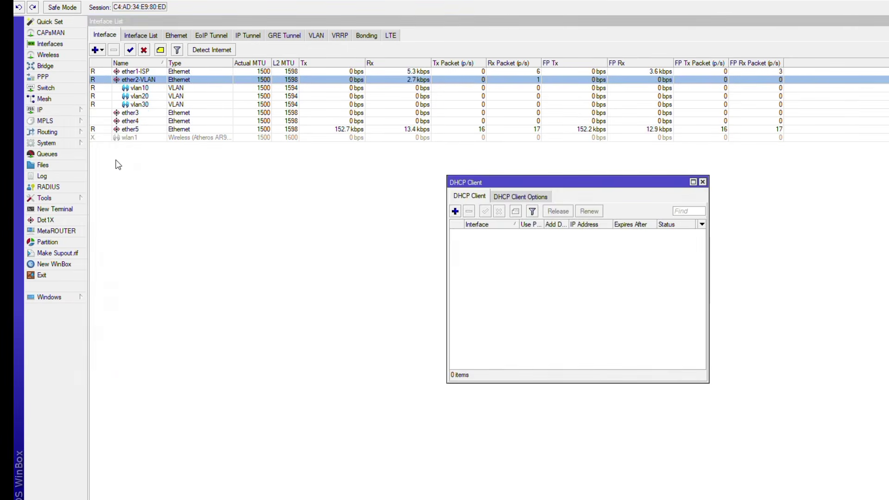
click(455, 212)
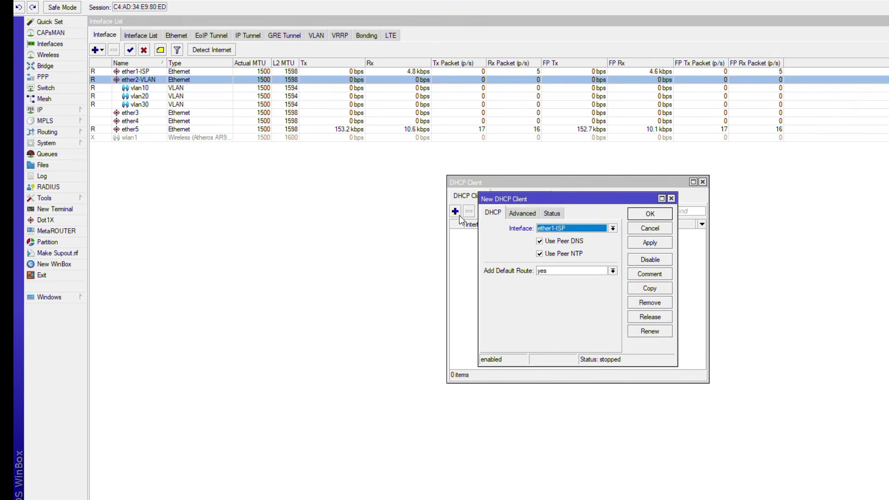
click(650, 214)
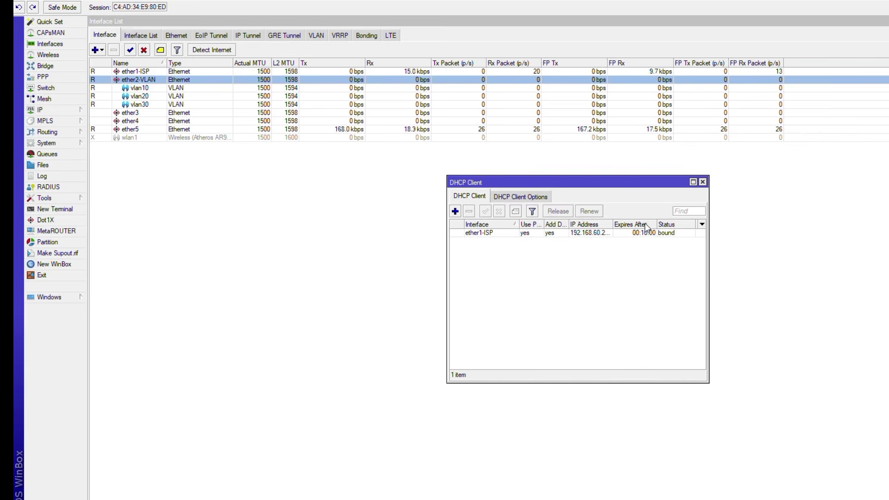
Check the Address List for the dynamic 192.168.60.0 address obtained by the DHCP client.
click(46, 111)
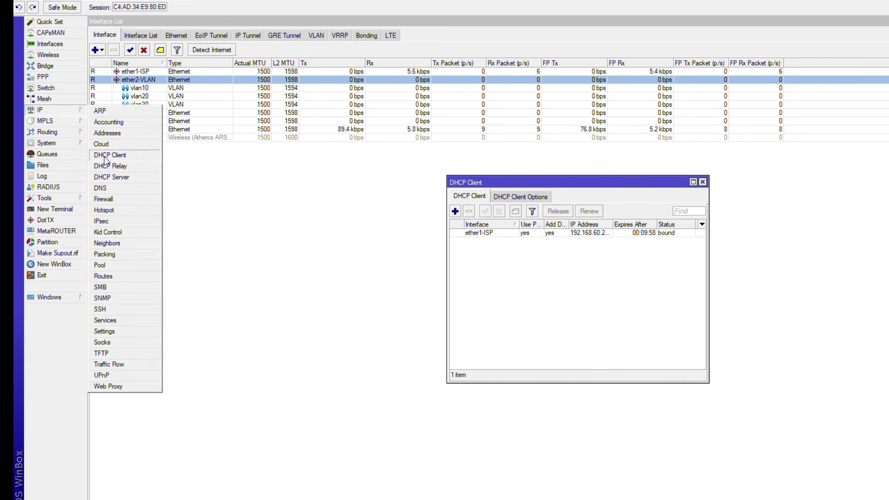
click(123, 135)
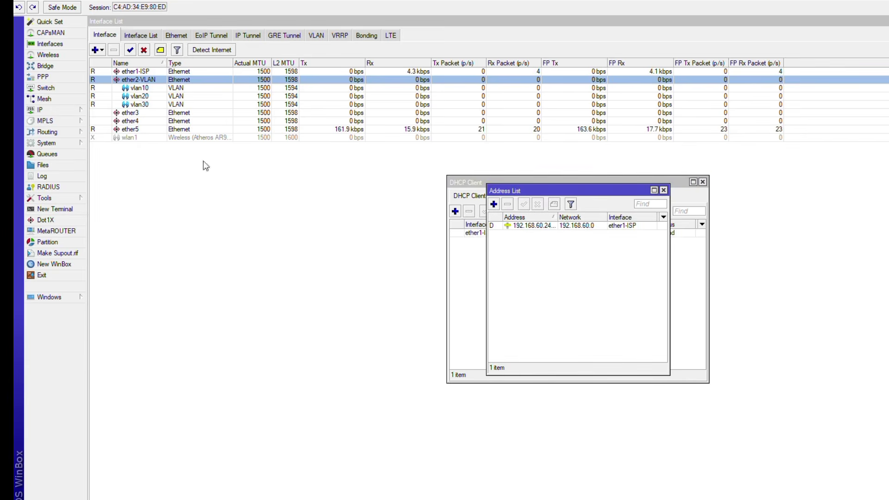
click(703, 182)
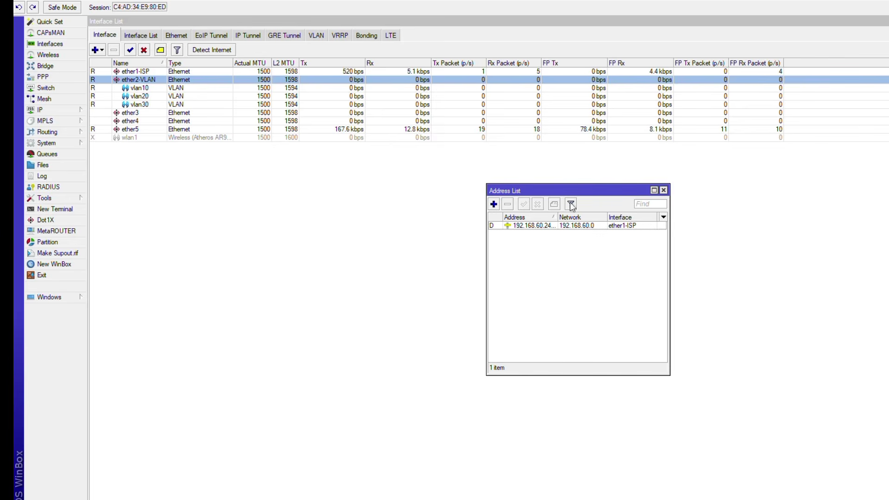
click(653, 191)
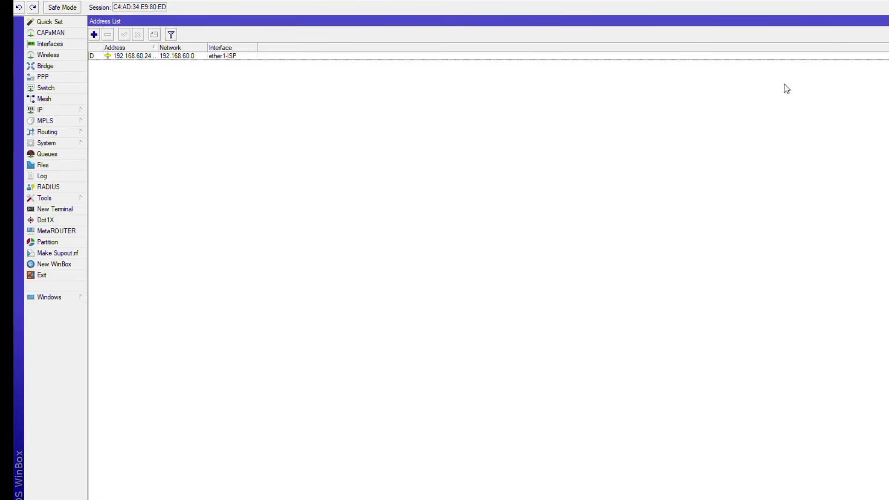
click(888, 22)
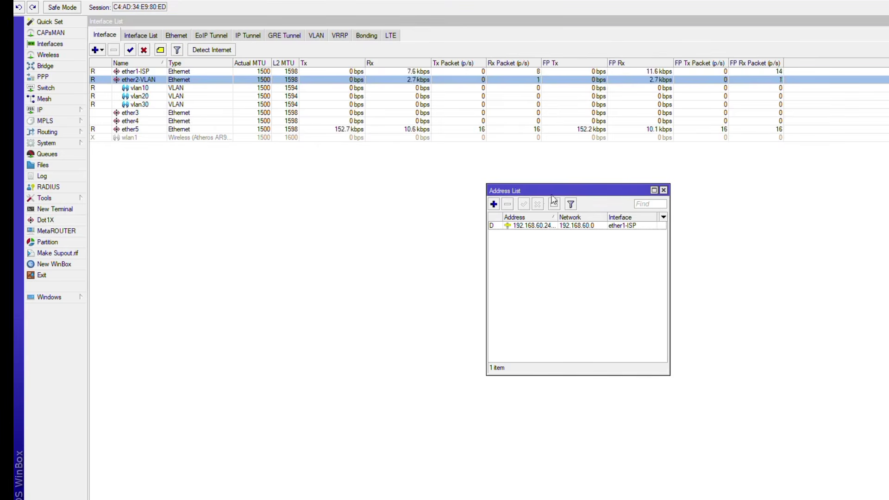
Add address 192.168.10.1/24 on vlan10.
click(493, 205)
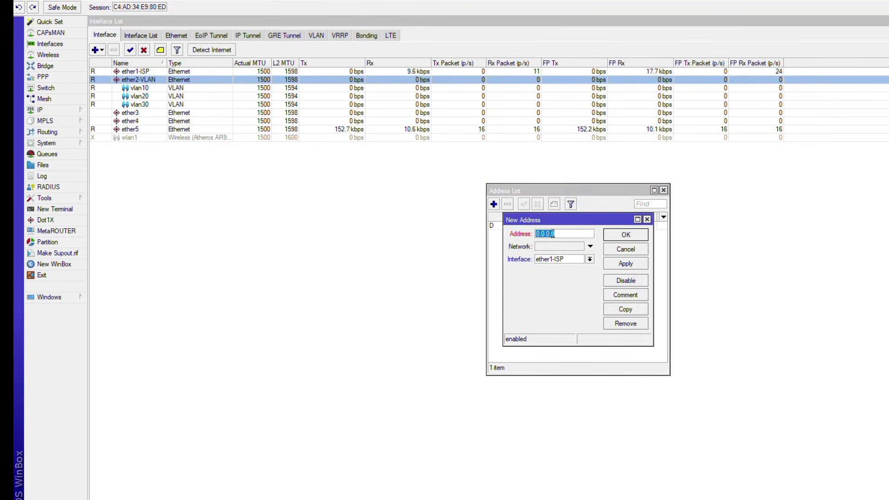
text(192.168.10.1/)
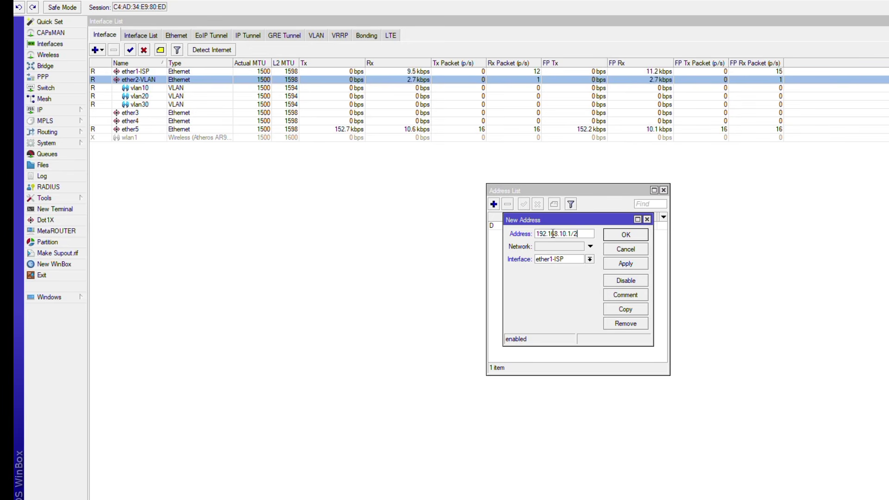
text(2)
click(590, 259)
click(568, 304)
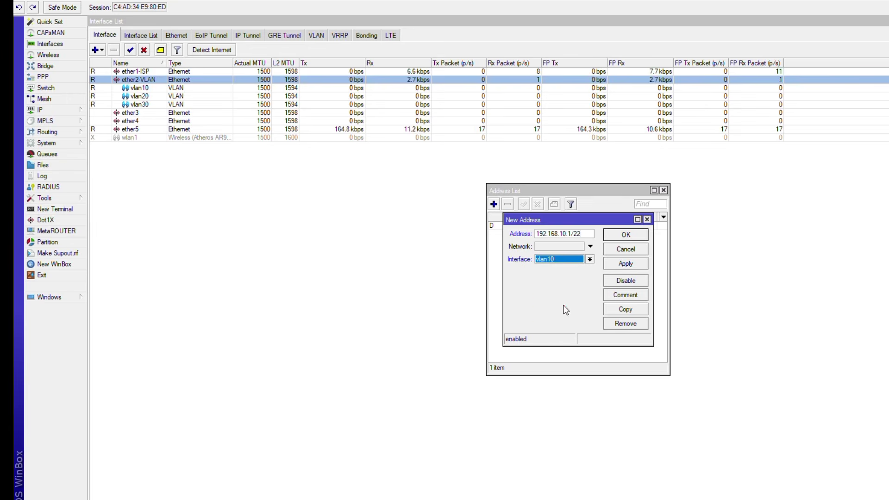
click(624, 237)
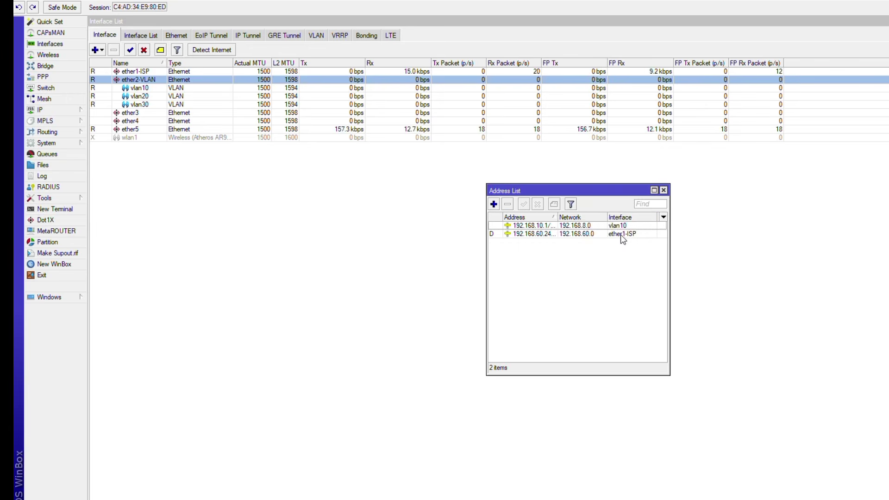
Add address 192.168.20.1/24 on vlan20.
click(494, 204)
text(192.168)
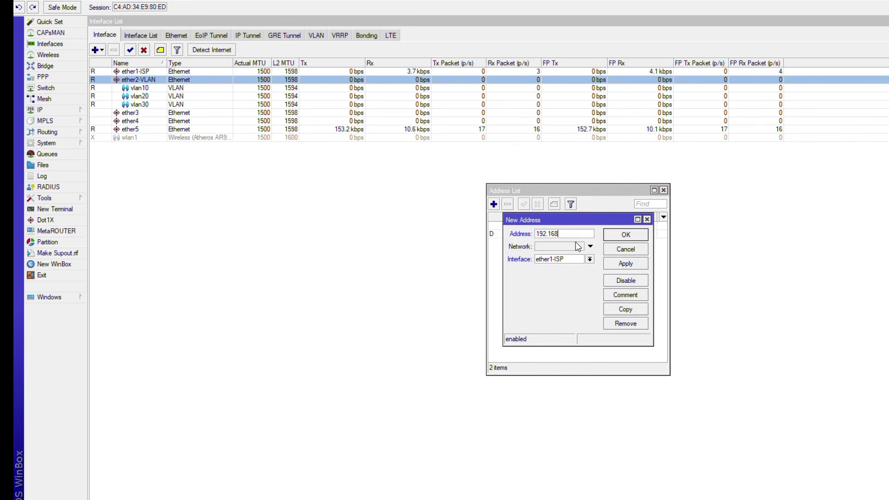
text(.20.1/24)
click(589, 260)
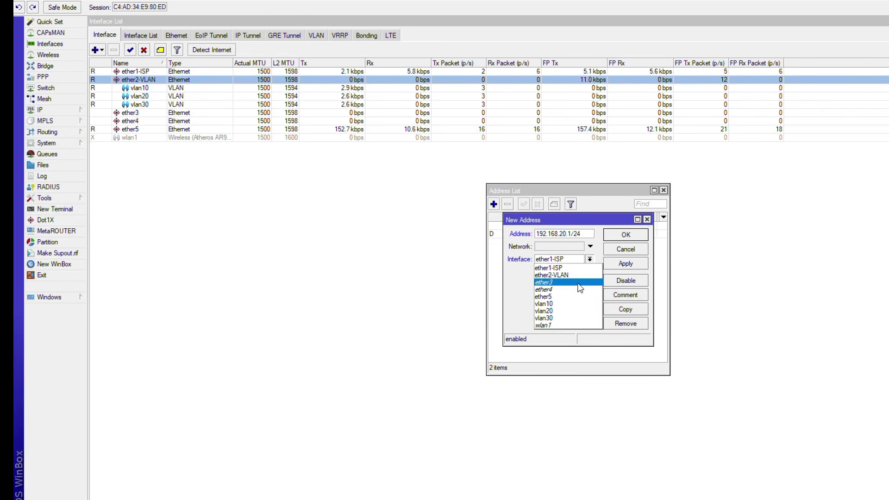
click(570, 312)
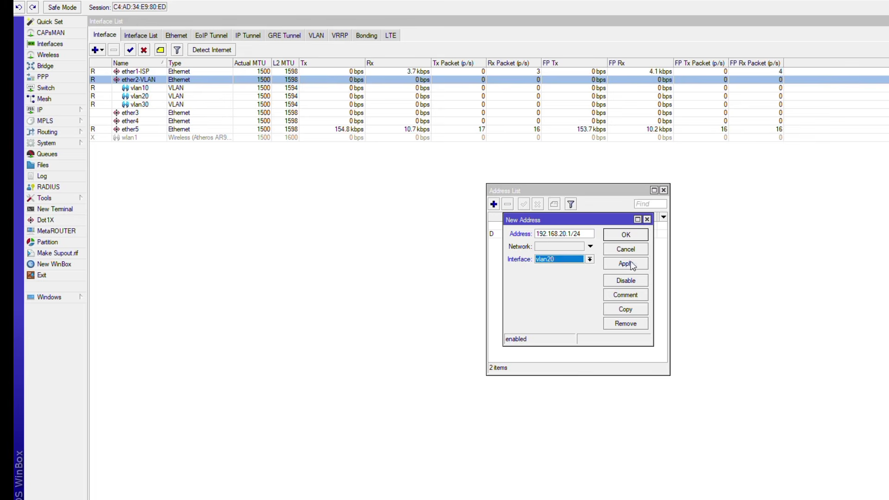
click(637, 235)
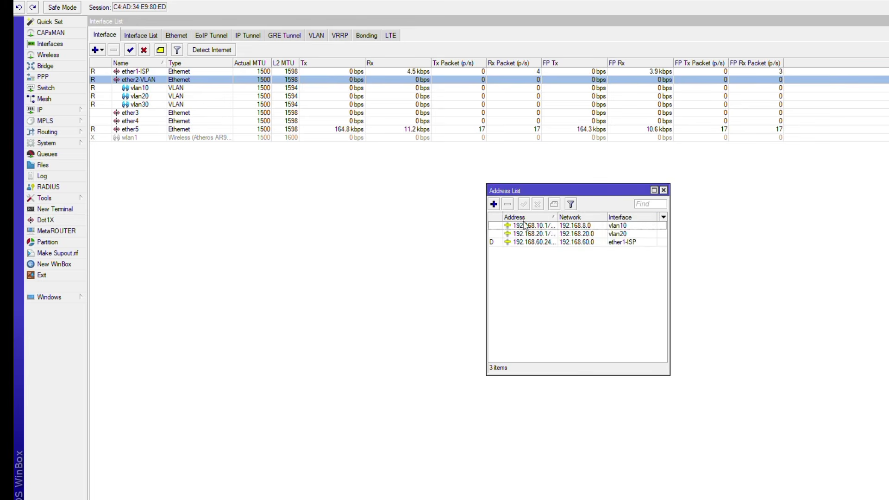
Add address 192.168.30.1/24 on vlan30.
click(493, 204)
text(19)
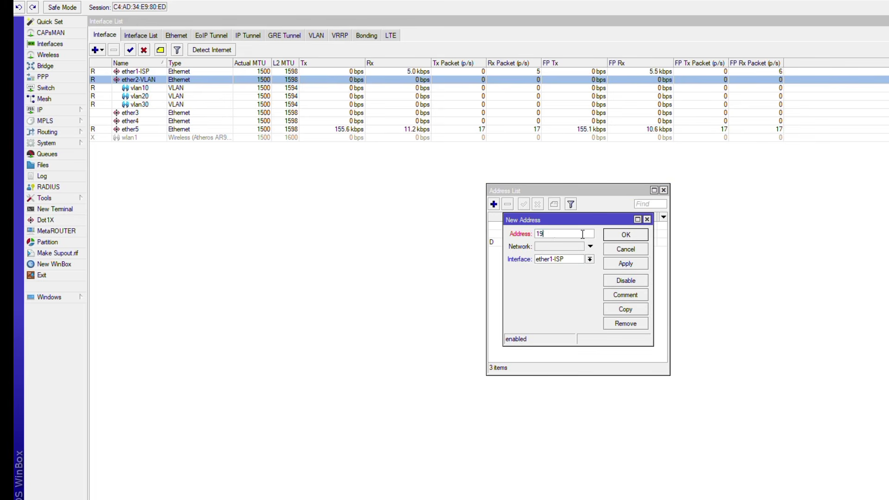
text(2.168.30)
click(590, 260)
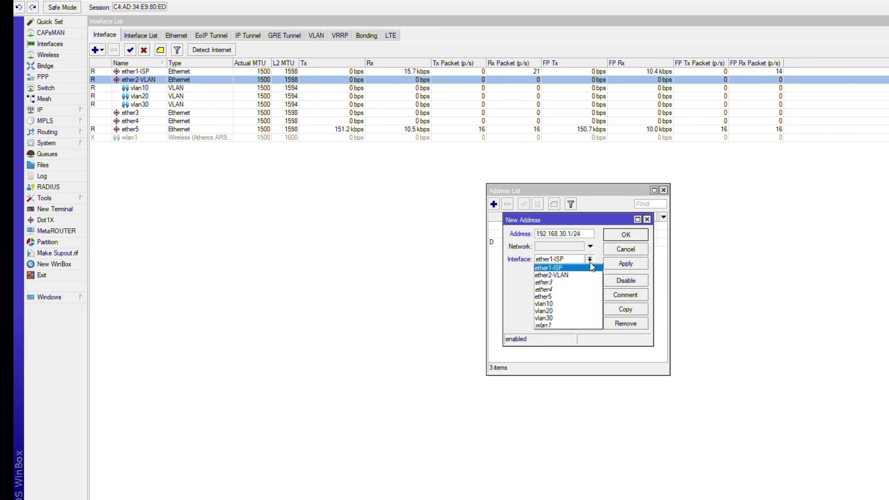
click(560, 315)
click(622, 235)
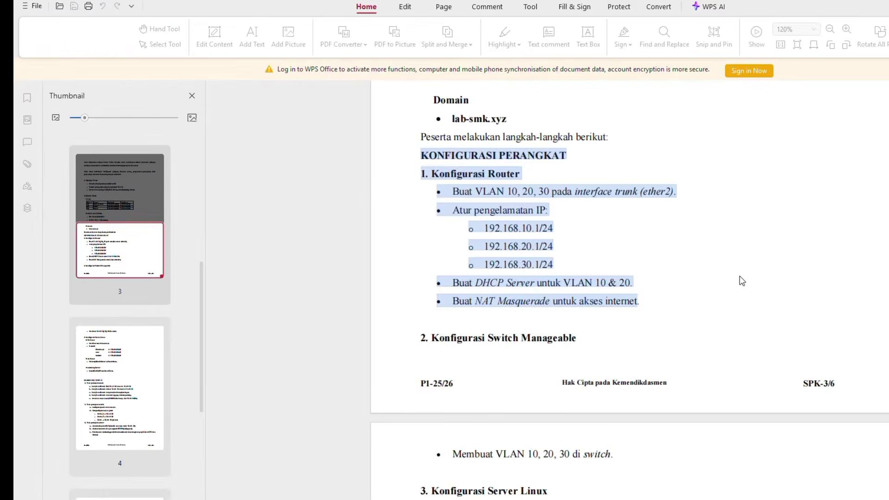
click(689, 282)
drag(451, 278, 644, 283)
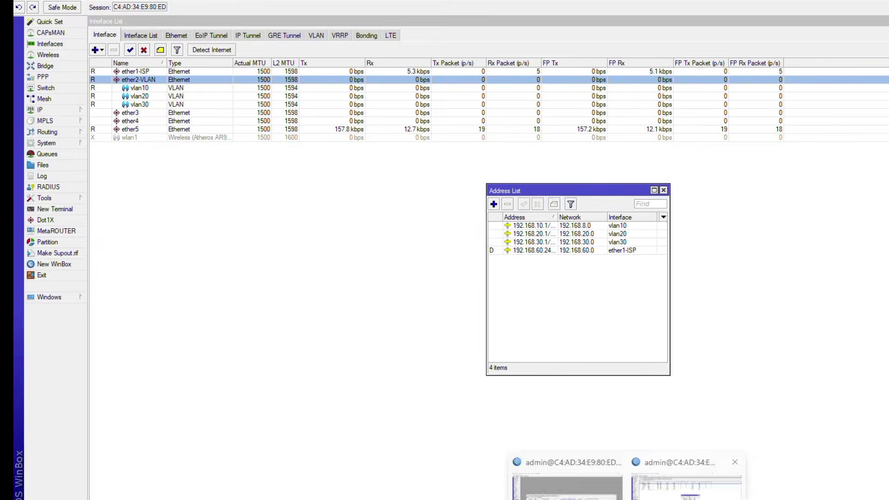
click(685, 482)
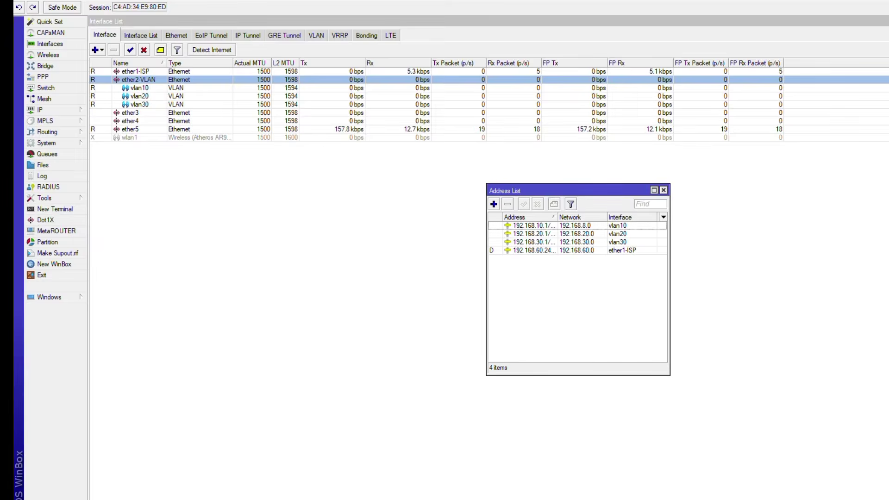
Run DHCP Setup on vlan10, accepting defaults for pool dhcp_pool0 and a 00:10:00 lease.
click(47, 110)
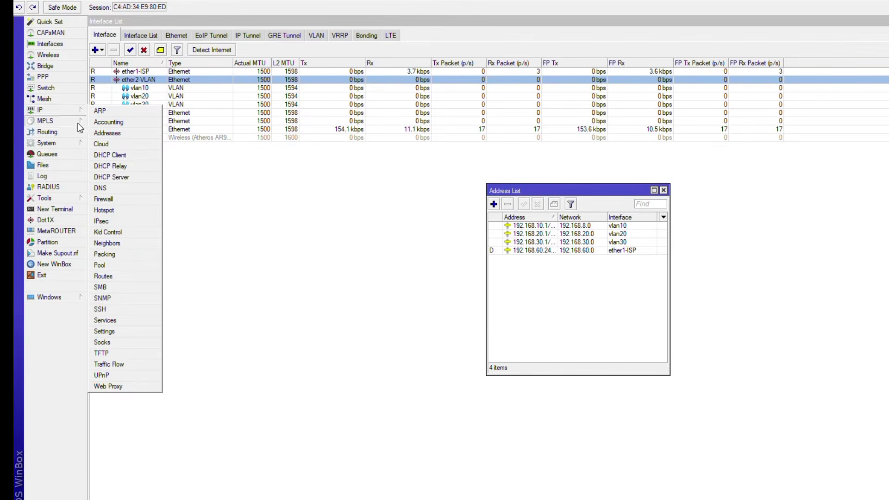
click(116, 177)
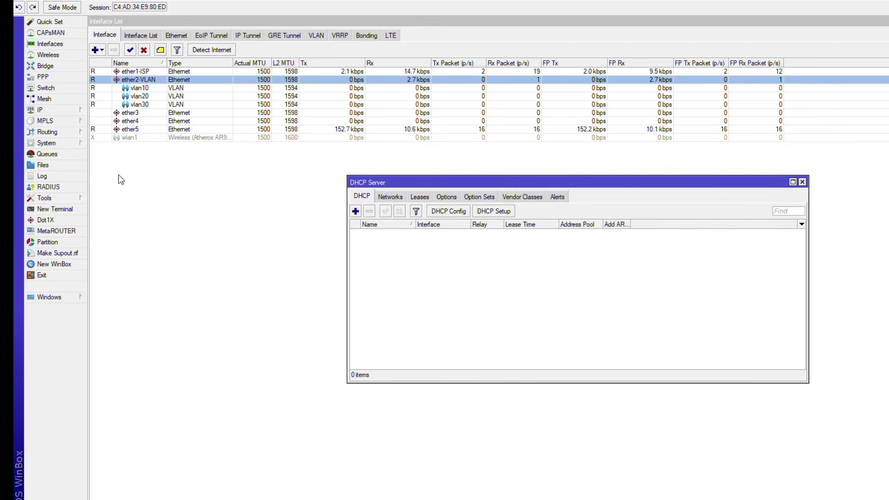
click(494, 211)
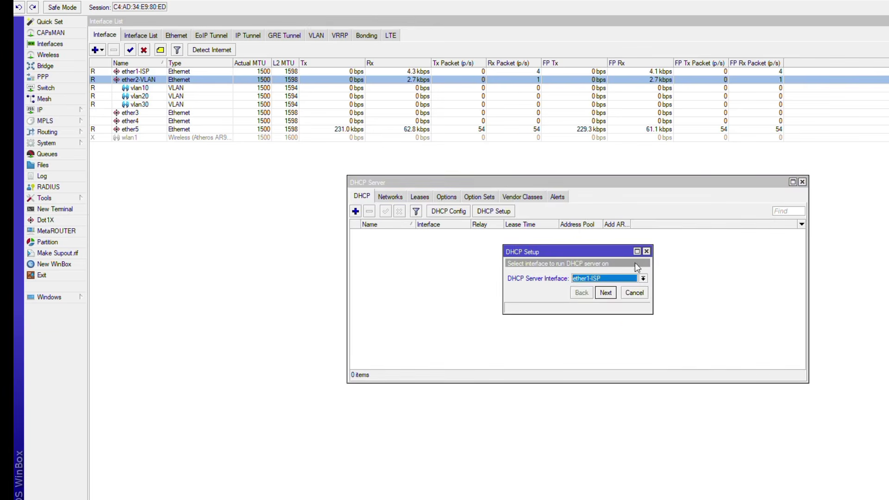
click(629, 279)
click(615, 319)
click(606, 293)
click(606, 294)
click(607, 293)
click(607, 294)
click(607, 305)
click(606, 305)
click(607, 305)
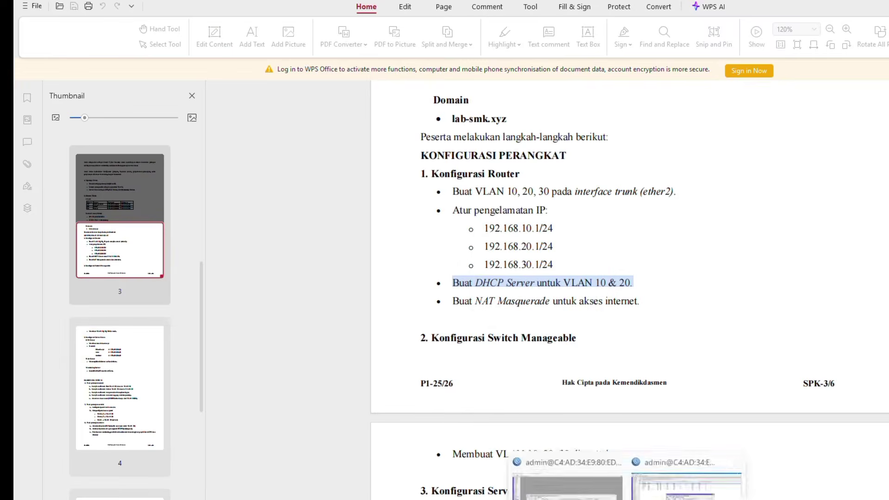
click(689, 481)
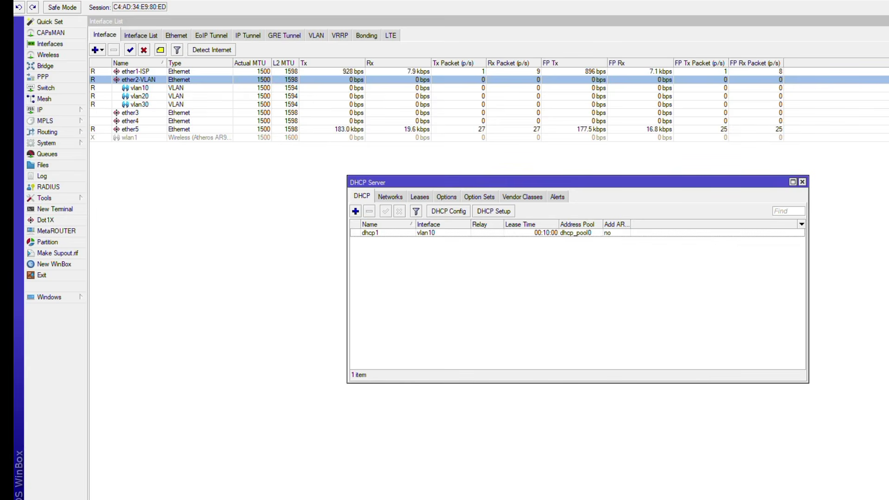
Run DHCP Setup on vlan20, accepting defaults to create dhcp2 with pool dhcp_pool1.
click(485, 216)
click(610, 280)
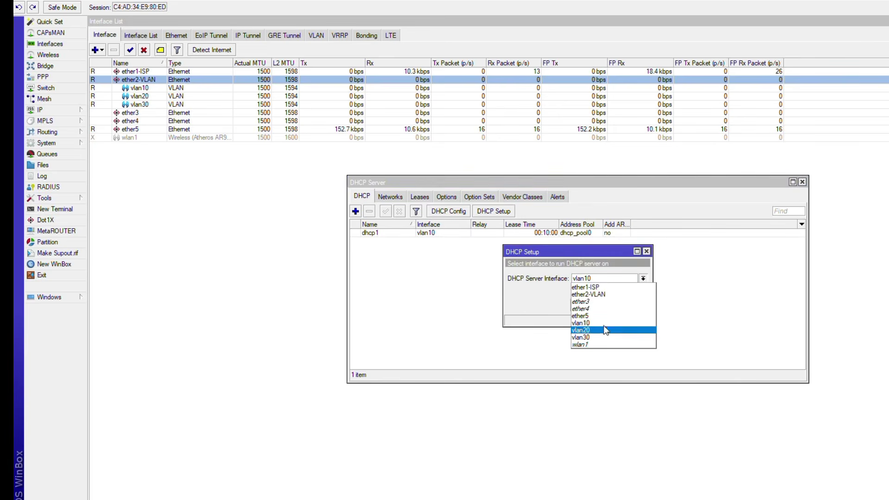
click(605, 330)
click(606, 306)
click(606, 306)
click(605, 306)
click(605, 306)
click(605, 305)
click(605, 305)
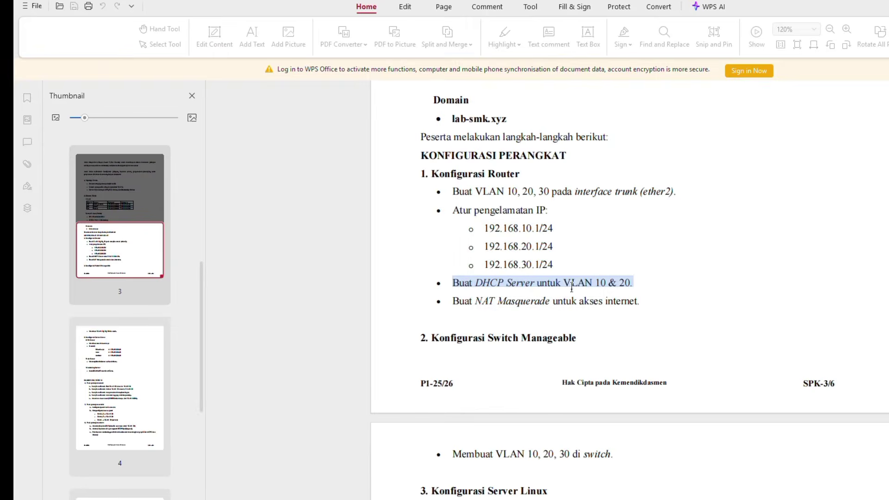
Mark the NAT Masquerade task in the task PDF and return to WinBox.
drag(435, 305, 644, 311)
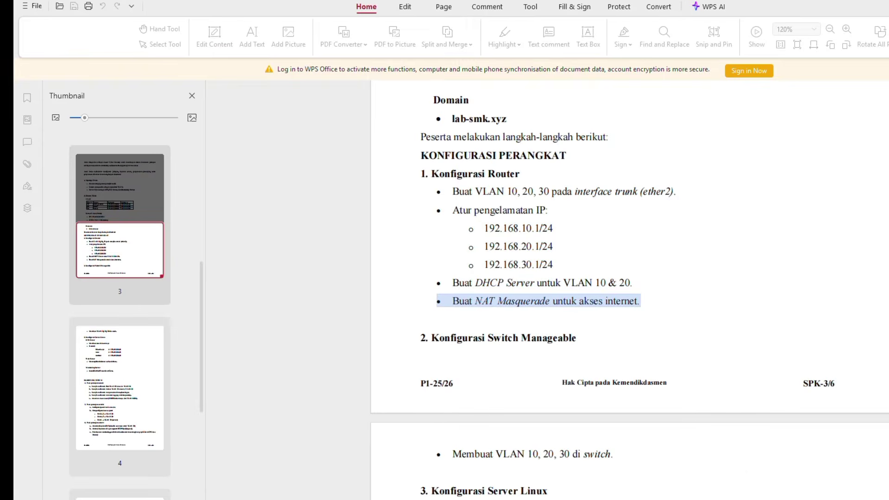
click(565, 479)
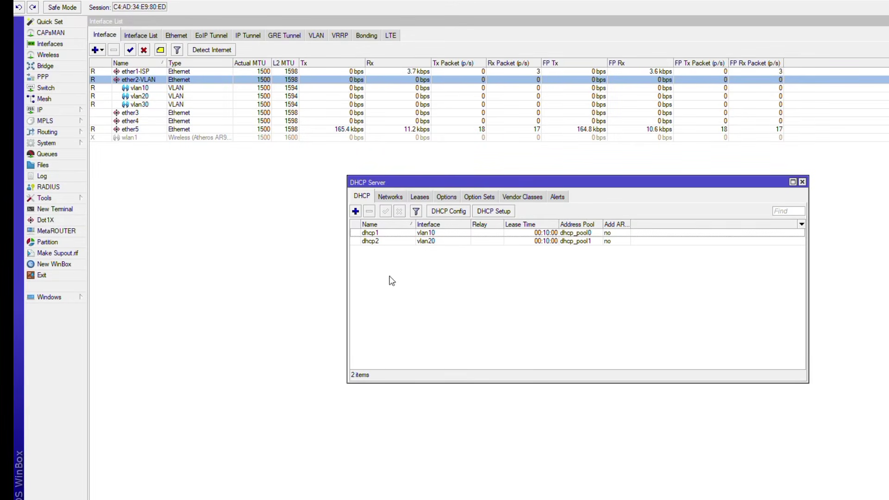
click(343, 223)
Add a srcnat NAT rule with out-interface ether1-ISP and action masquerade.
click(69, 109)
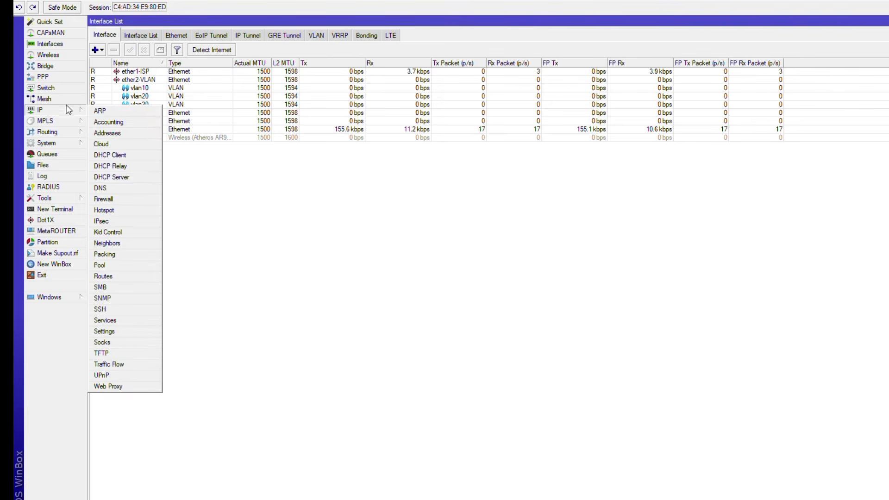
click(137, 200)
click(375, 196)
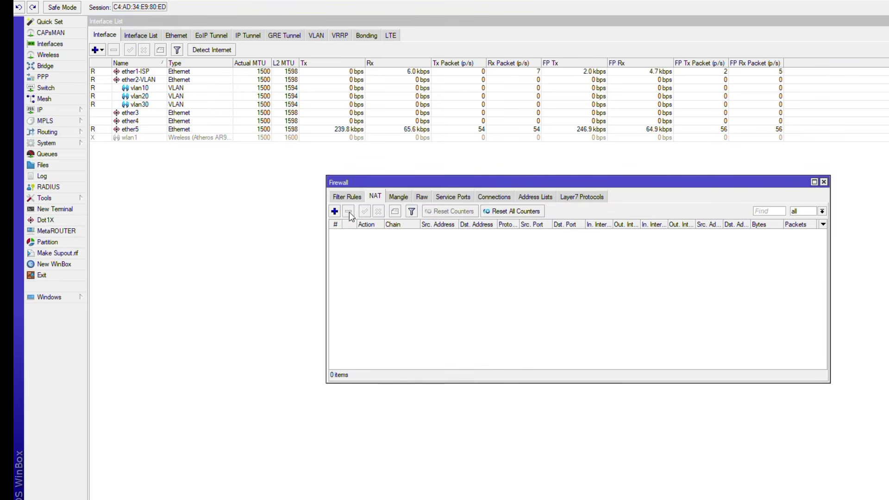
click(335, 212)
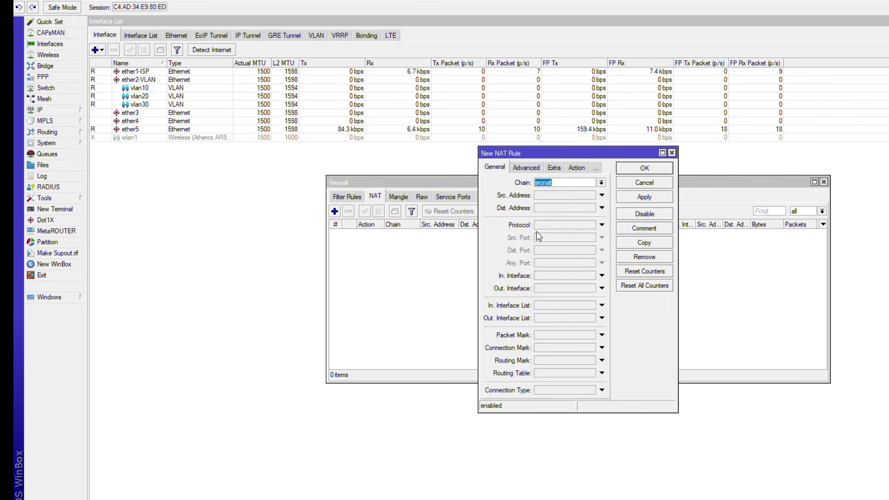
click(552, 288)
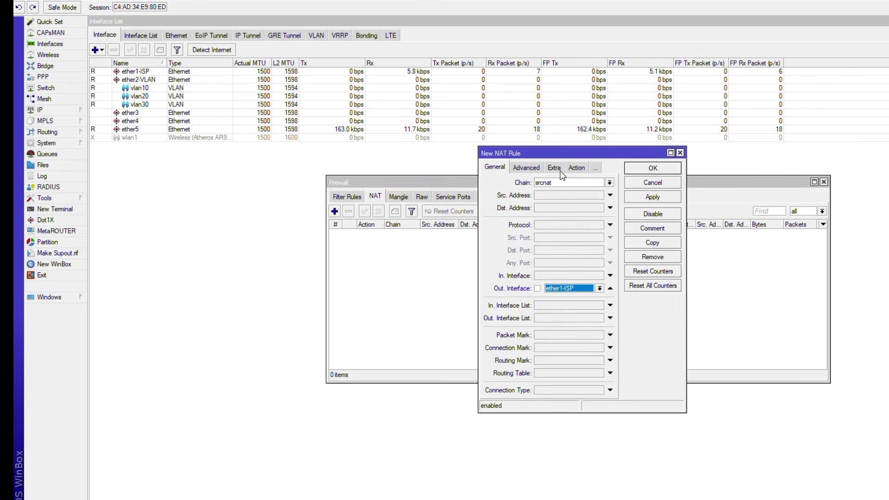
click(577, 167)
click(578, 185)
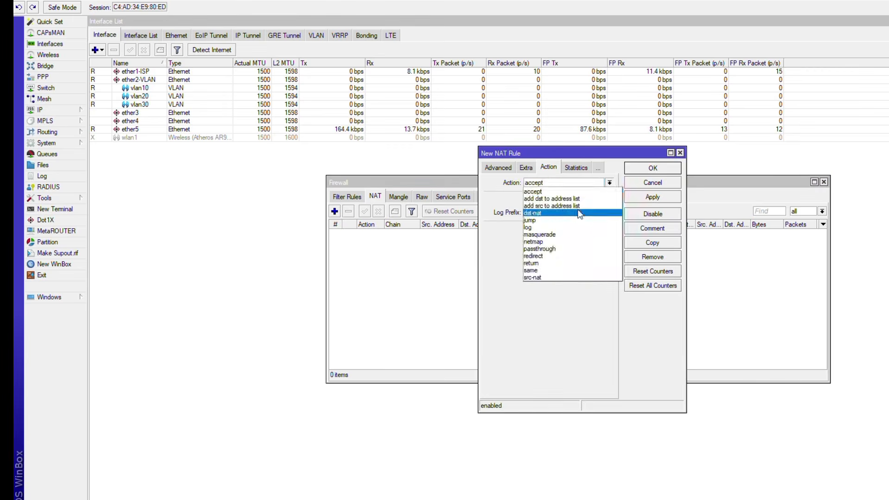
click(568, 231)
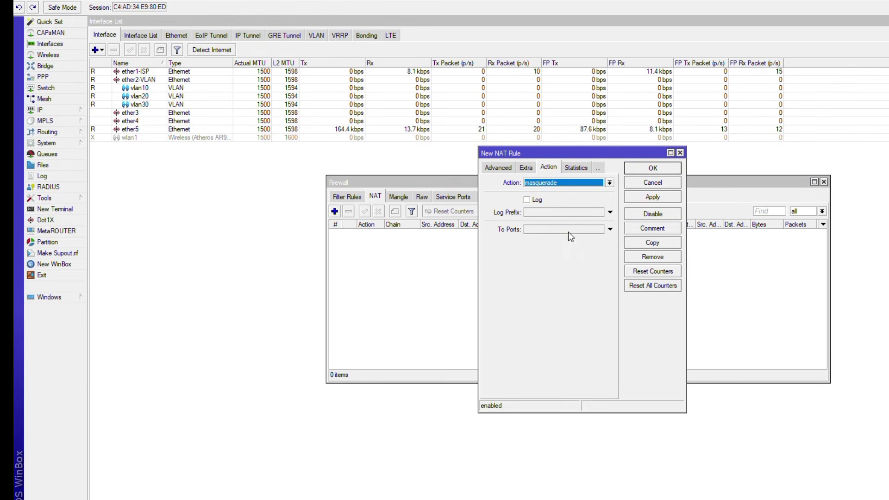
click(652, 169)
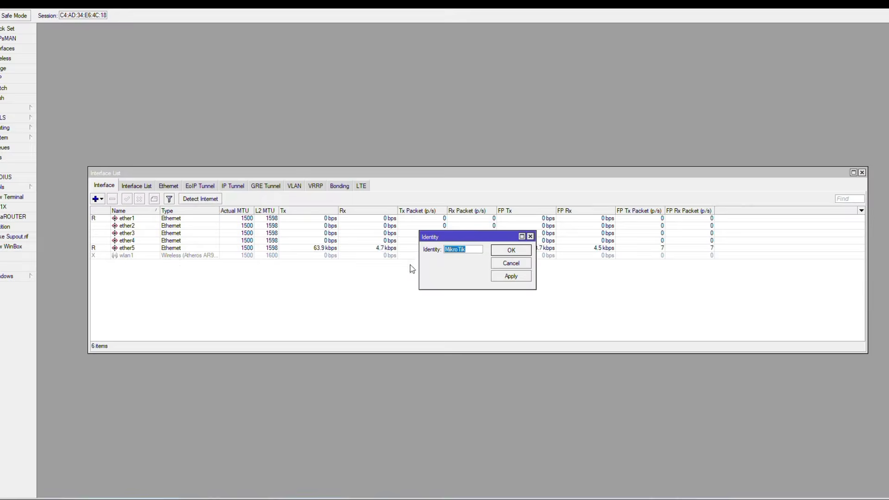
Replace MikroTik with switch in the Identity field.
text(switch)
Confirm the identity switch, then rename ether1 to ether1-TRUNK and ether2 to ether2-VLAN10.
click(512, 253)
double_click(129, 218)
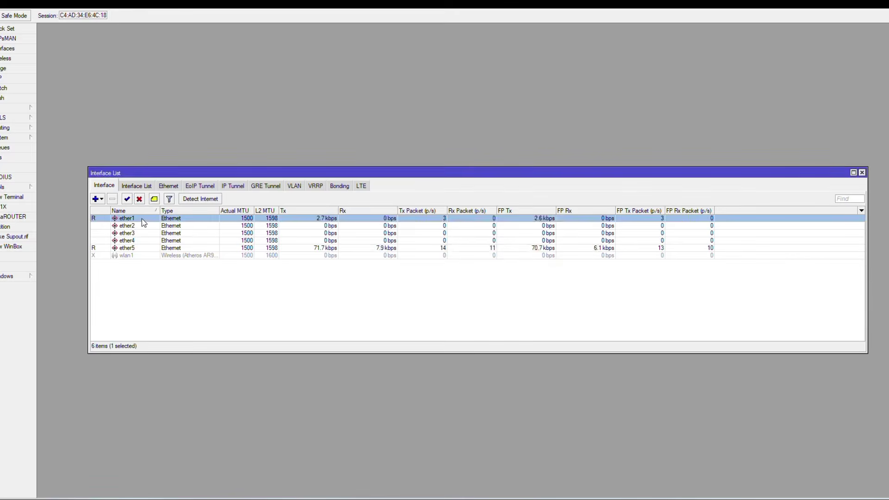
click(466, 181)
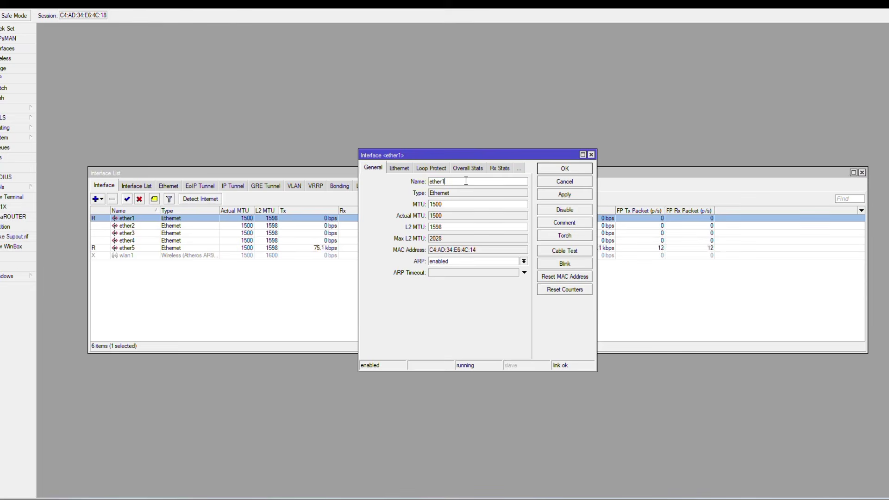
text(-TRUNK)
click(551, 171)
double_click(148, 226)
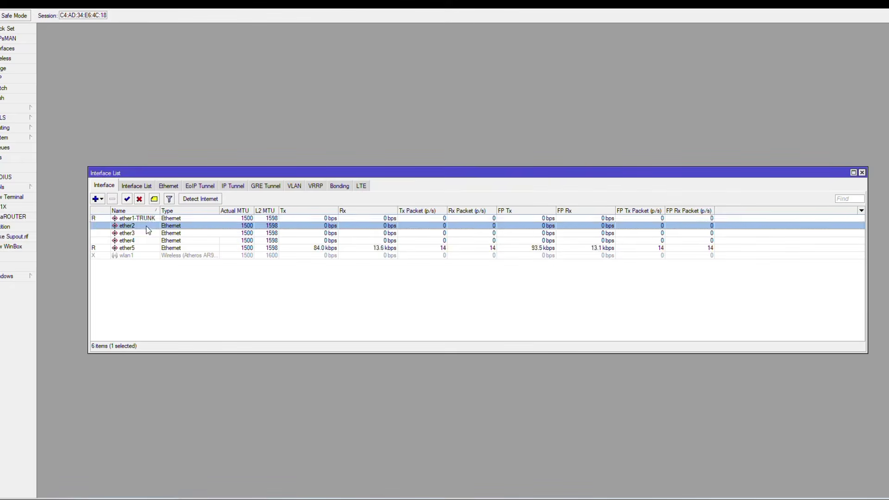
click(461, 183)
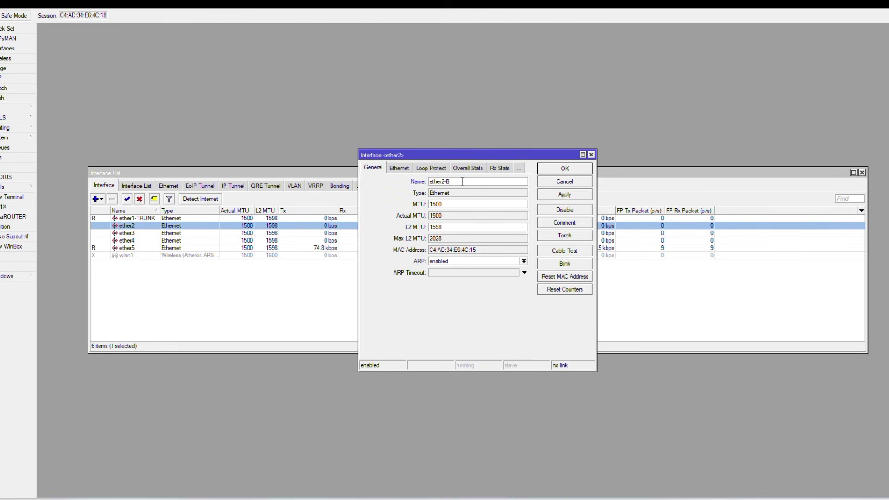
text(-VLAN10)
click(573, 170)
Rename ether3 to ether3-VLAN20 and ether4 to ether4-VLAN30.
double_click(155, 233)
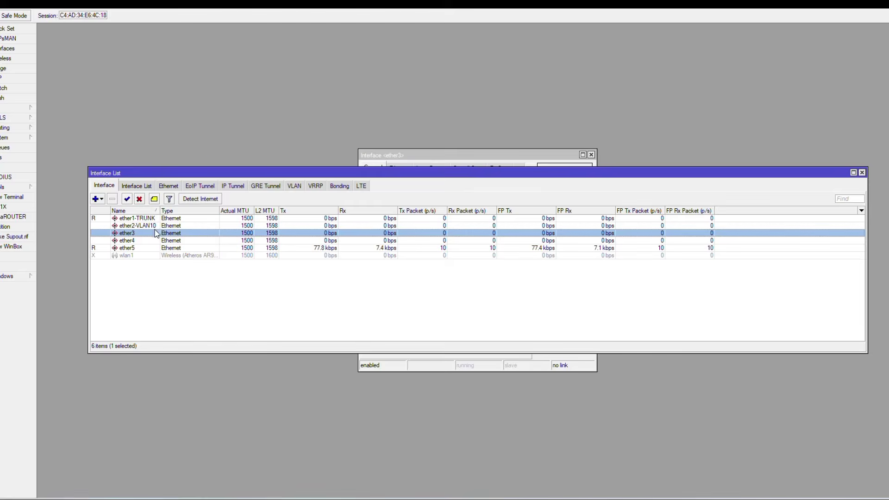
click(434, 157)
click(455, 183)
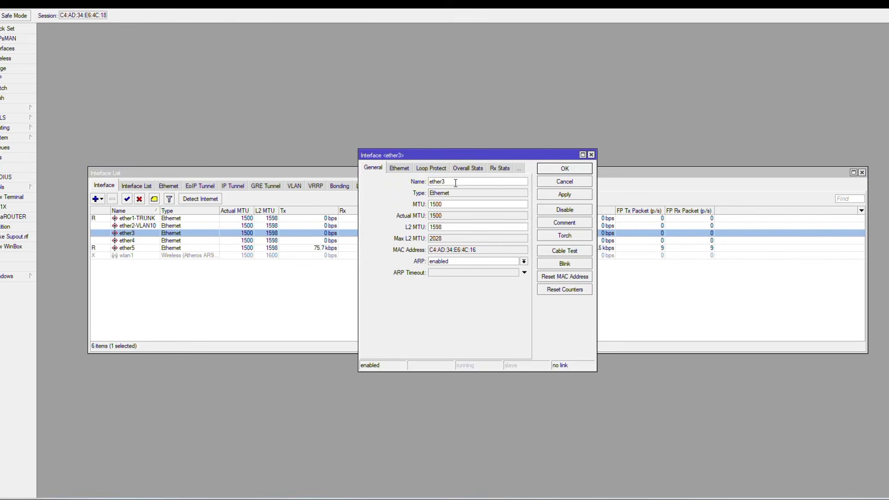
text(-VLAN20)
click(562, 169)
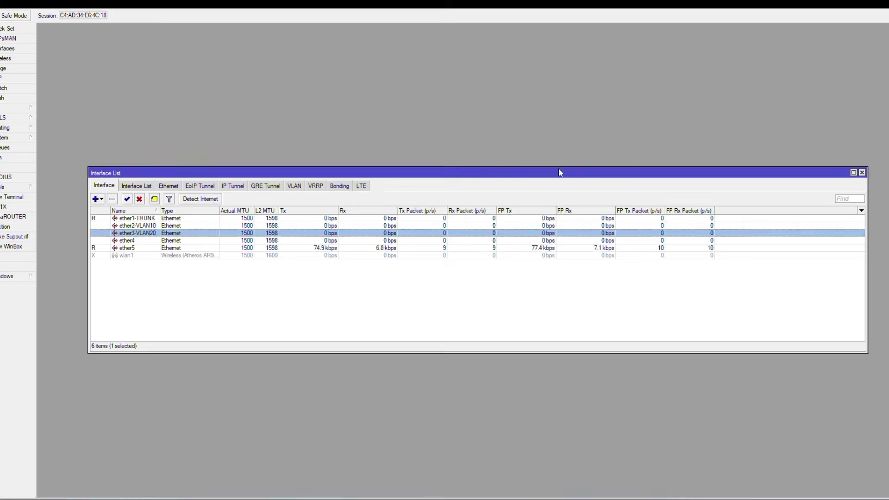
click(146, 242)
double_click(146, 242)
click(496, 182)
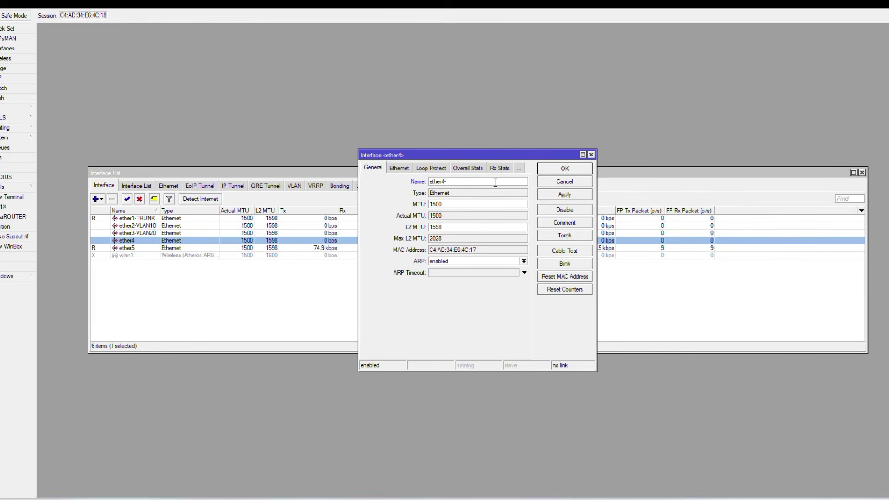
text(-VLAN30)
click(564, 169)
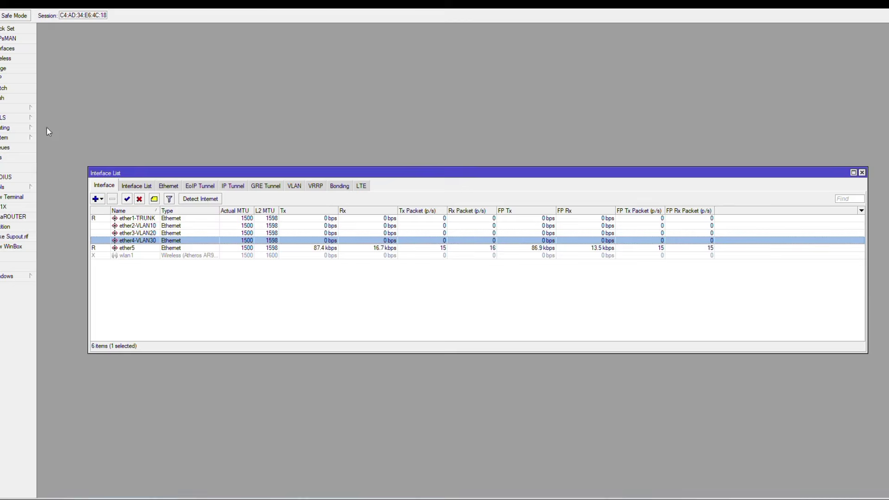
Create a new bridge, bridge1, with its default settings.
click(14, 68)
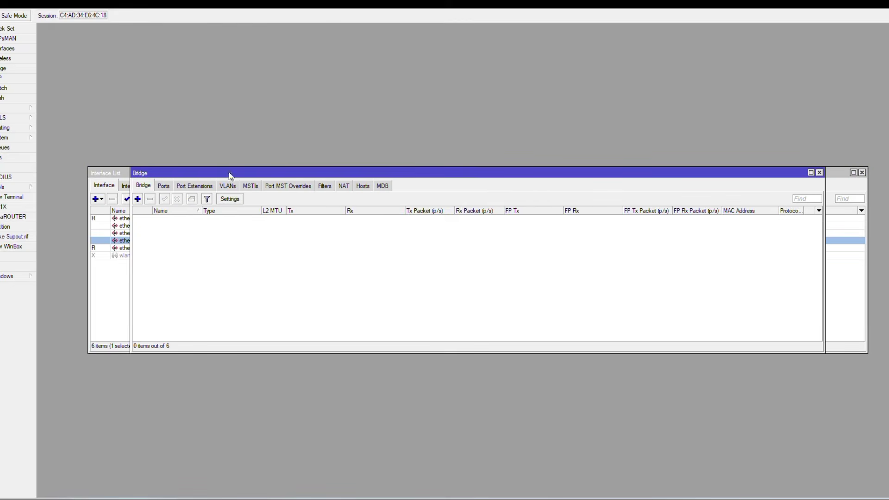
click(137, 198)
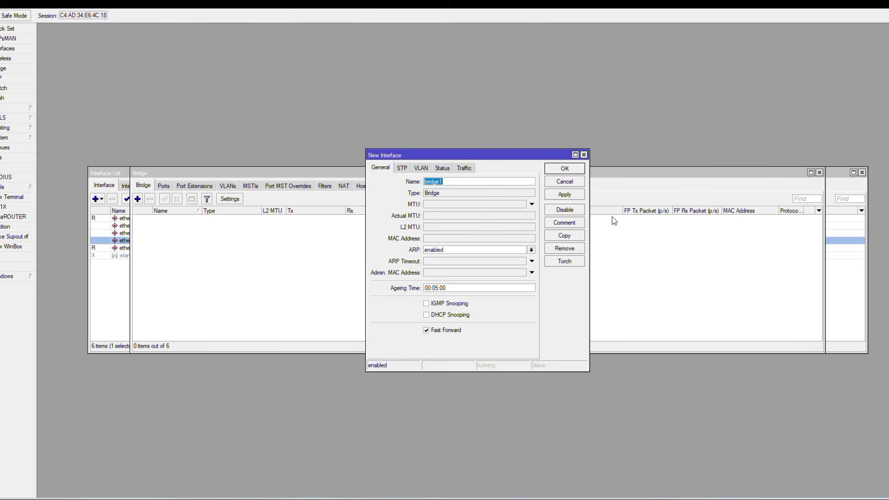
click(568, 172)
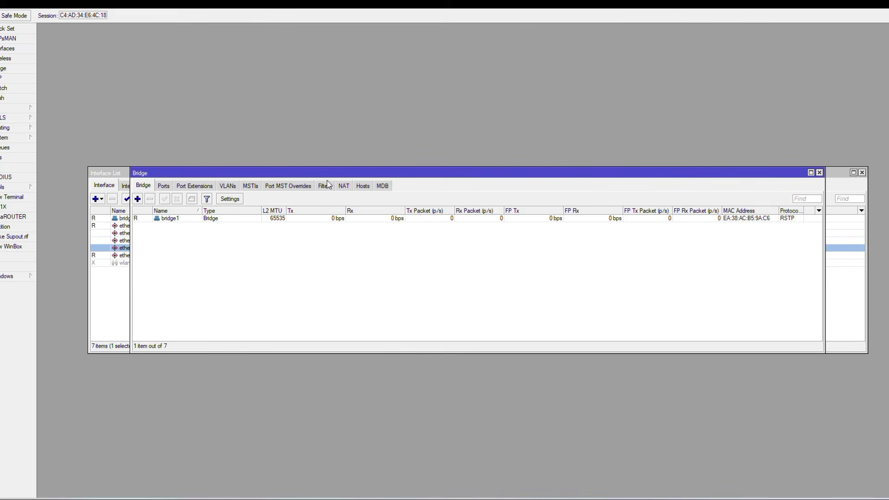
Add ether1-TRUNK and ether2-VLAN10 as ports of bridge1.
click(165, 187)
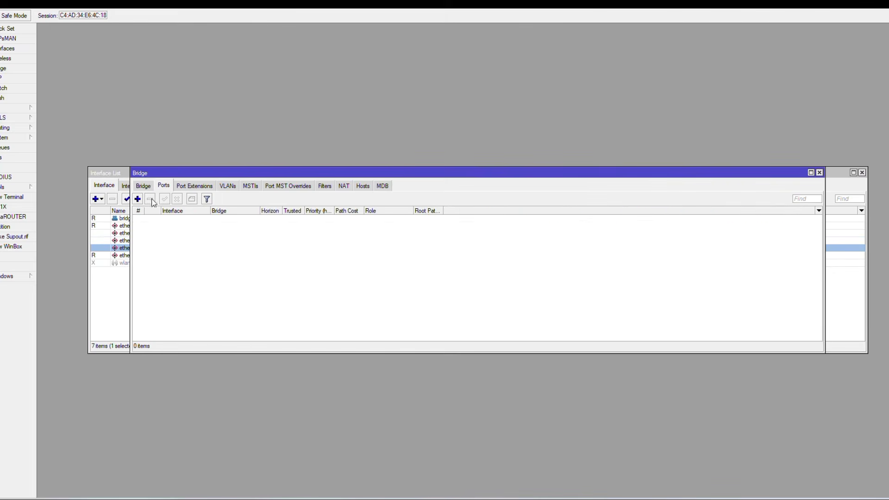
click(137, 199)
click(550, 192)
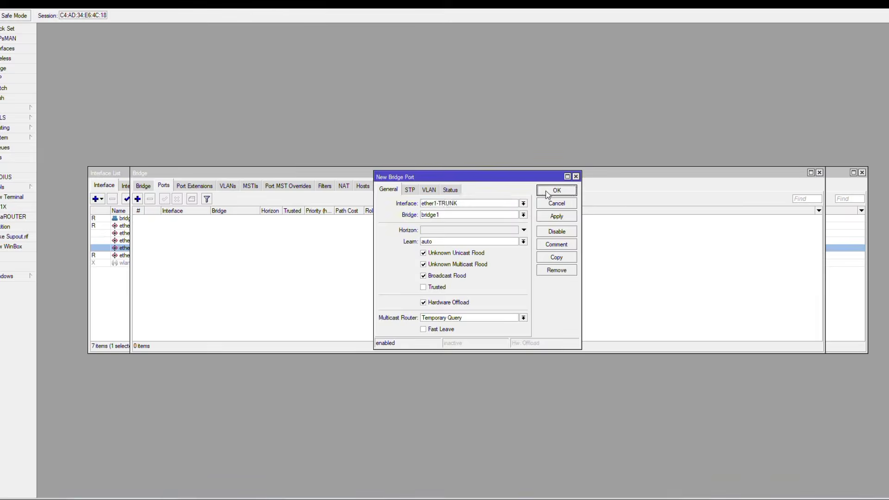
click(141, 199)
click(524, 203)
click(504, 230)
click(556, 191)
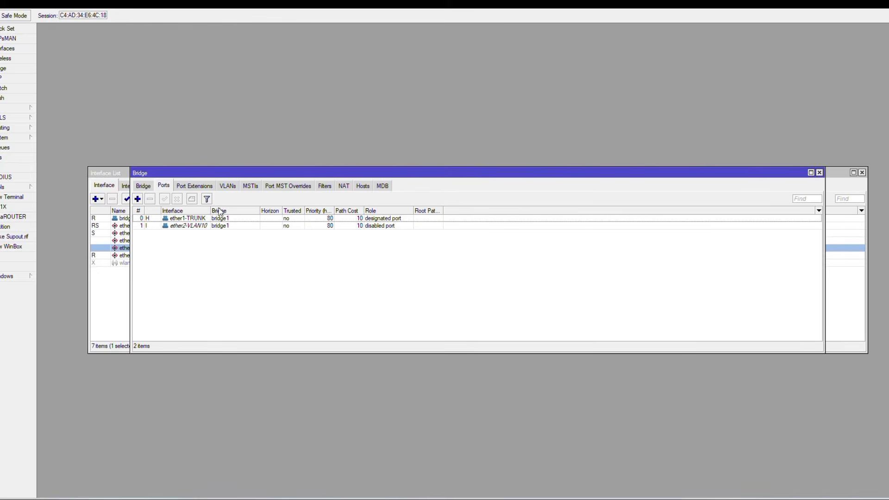
Add ether3-VLAN20 and ether4-VLAN30 to bridge1 and display the Switch port list.
click(137, 199)
click(524, 204)
click(502, 234)
click(556, 190)
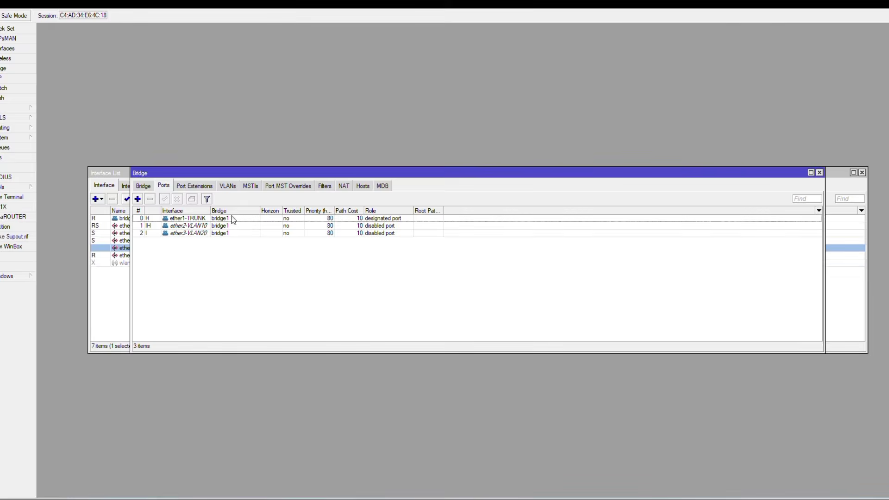
click(137, 199)
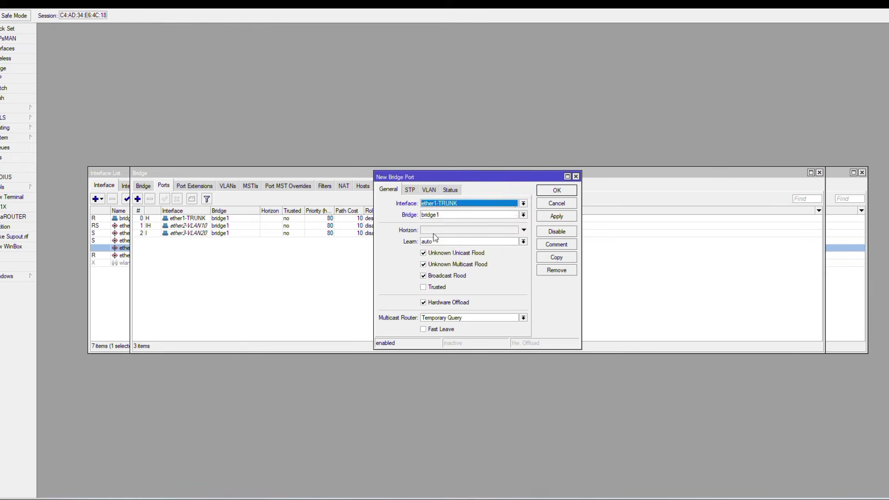
click(524, 204)
click(501, 246)
click(556, 190)
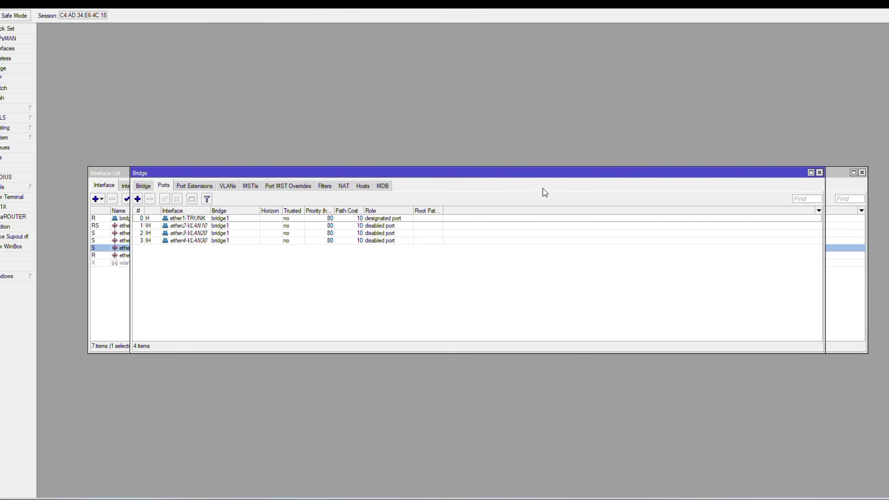
click(14, 88)
click(341, 186)
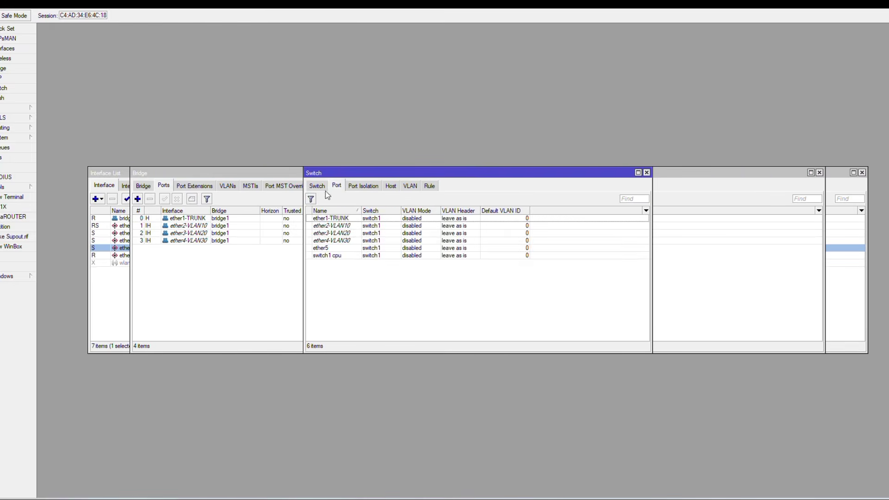
Set ether1-TRUNK to secure VLAN mode with VLAN header 'add if missing'.
double_click(377, 221)
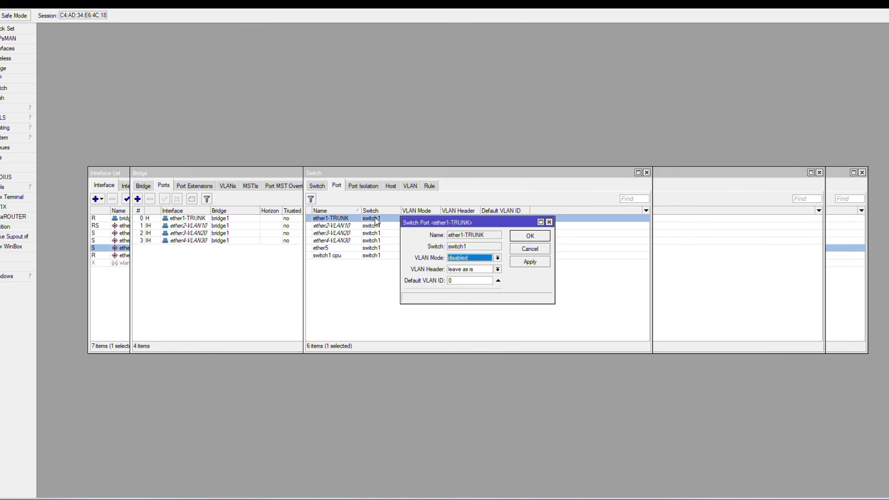
click(498, 269)
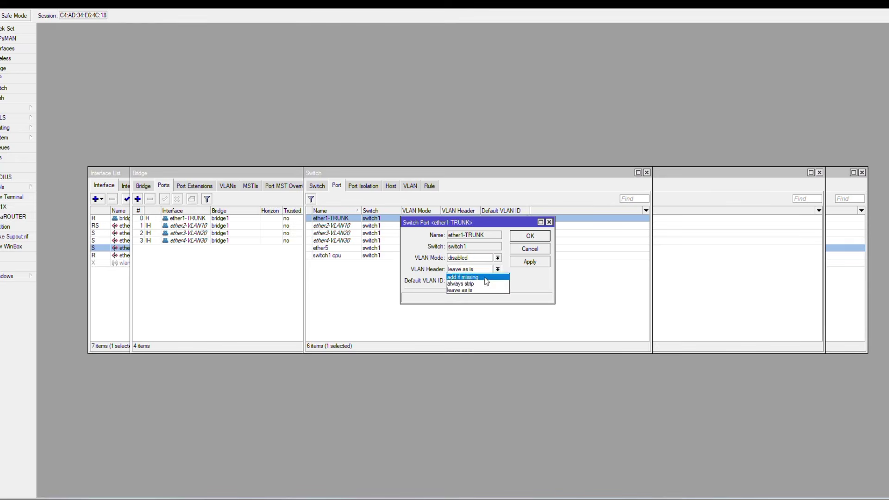
click(488, 284)
click(498, 258)
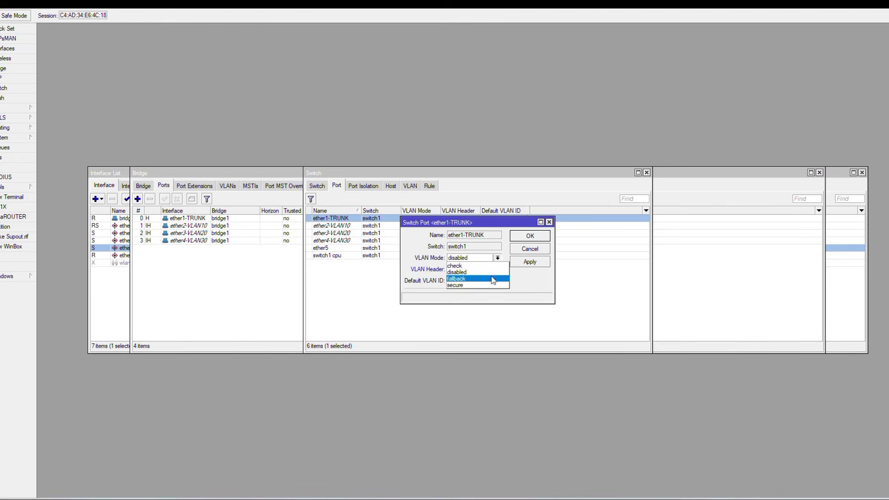
click(493, 285)
click(517, 239)
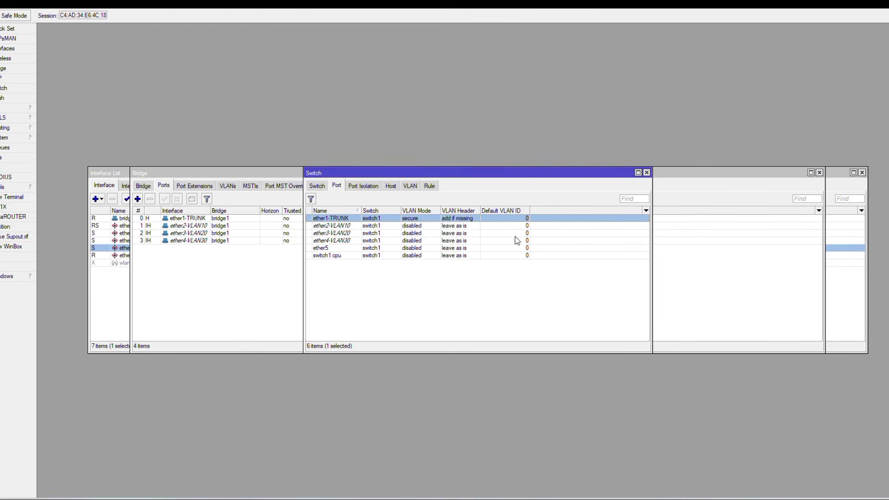
Set ether2-VLAN10 to secure mode, always strip, default VLAN ID 10.
double_click(463, 227)
click(470, 258)
click(472, 285)
click(474, 269)
click(478, 280)
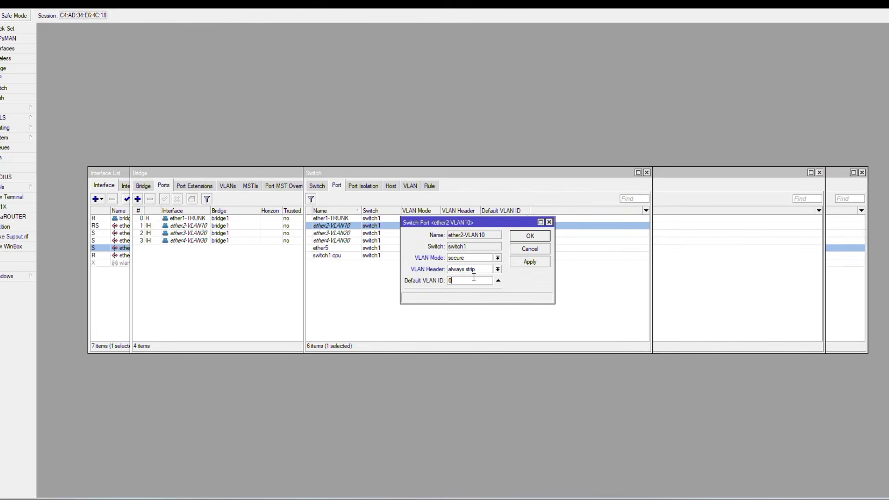
click(528, 236)
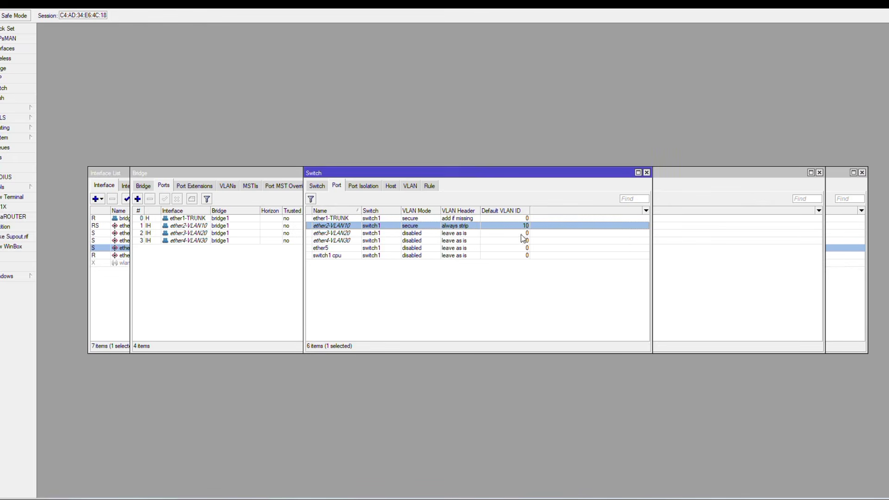
Set ether3-VLAN20 to secure mode, always strip, default VLAN ID 20.
double_click(408, 234)
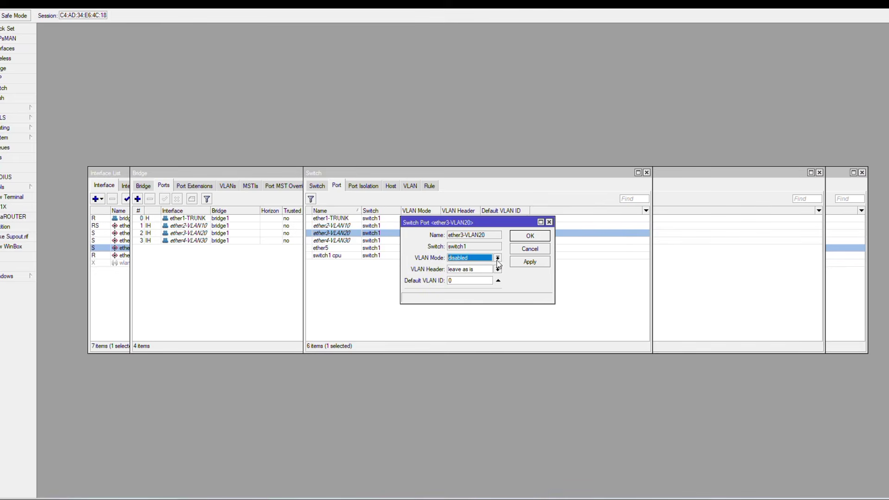
click(497, 258)
click(491, 285)
click(497, 269)
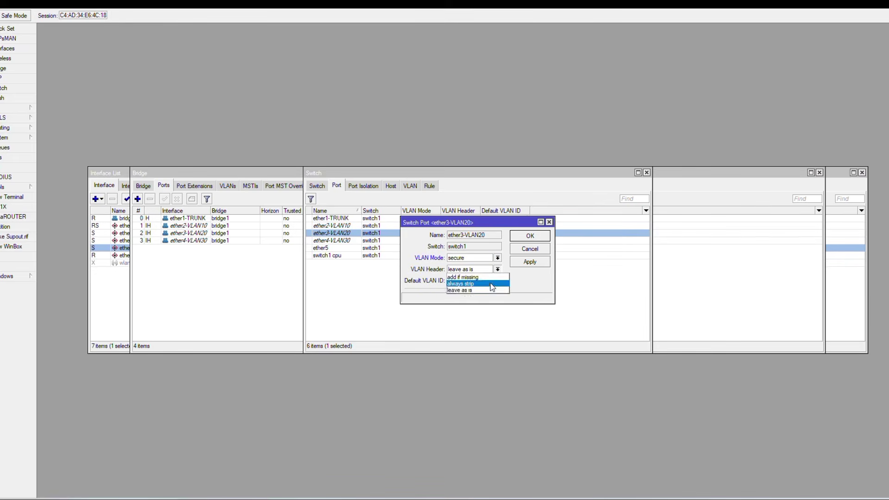
click(492, 283)
click(485, 281)
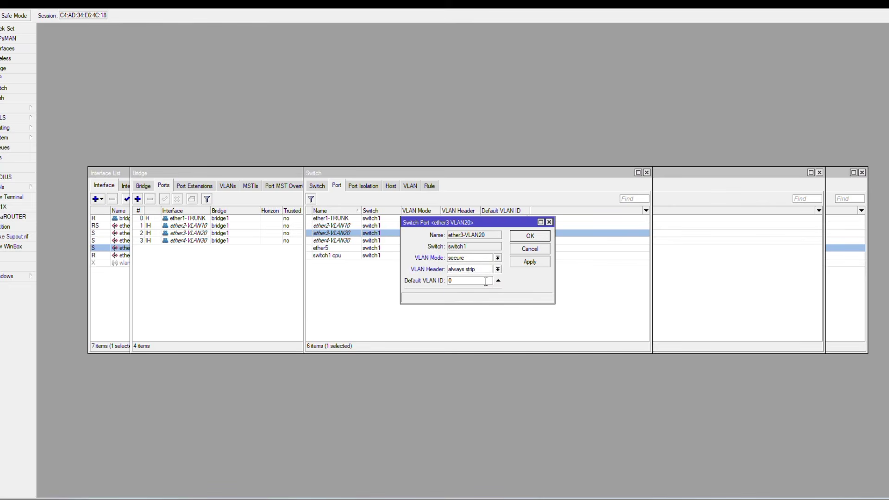
text(20)
click(545, 237)
Set ether4-VLAN30 to secure mode, always strip, default VLAN ID 30.
click(426, 243)
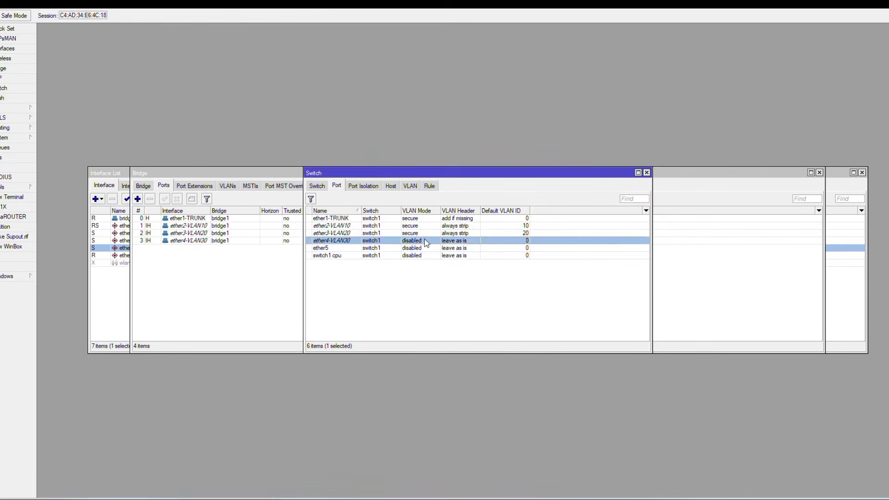
double_click(426, 243)
click(498, 258)
click(485, 284)
click(484, 269)
click(484, 283)
click(479, 282)
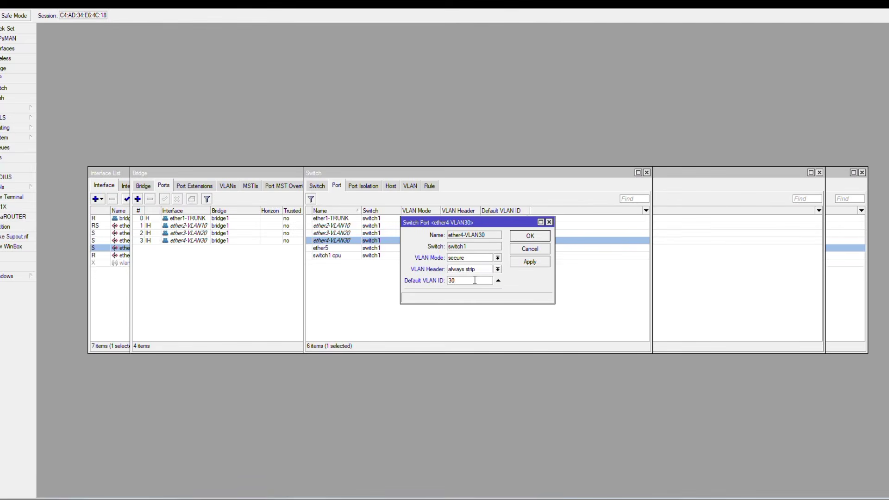
click(540, 237)
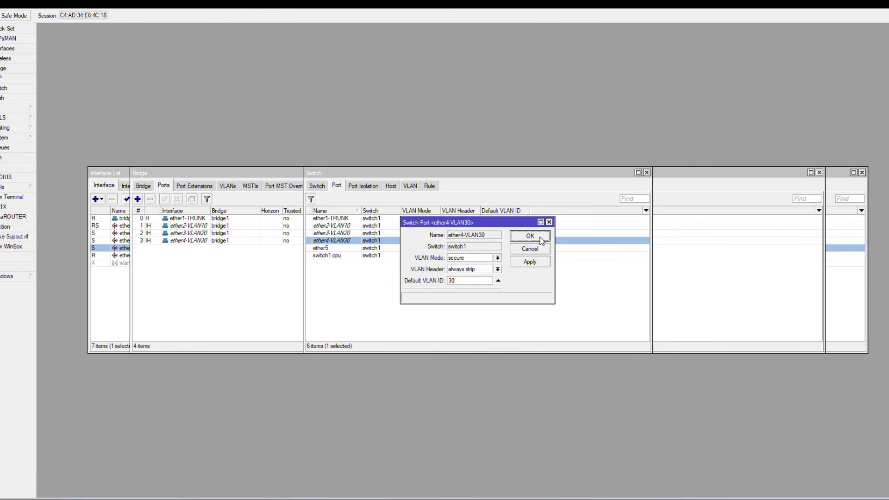
Add switch VLAN 10 with ports ether1-TRUNK and ether2-VLAN10.
click(410, 186)
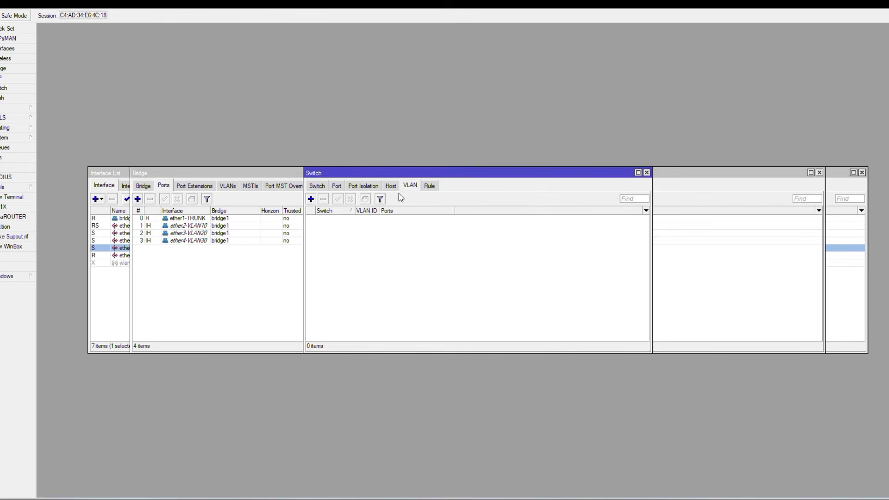
click(311, 199)
click(465, 230)
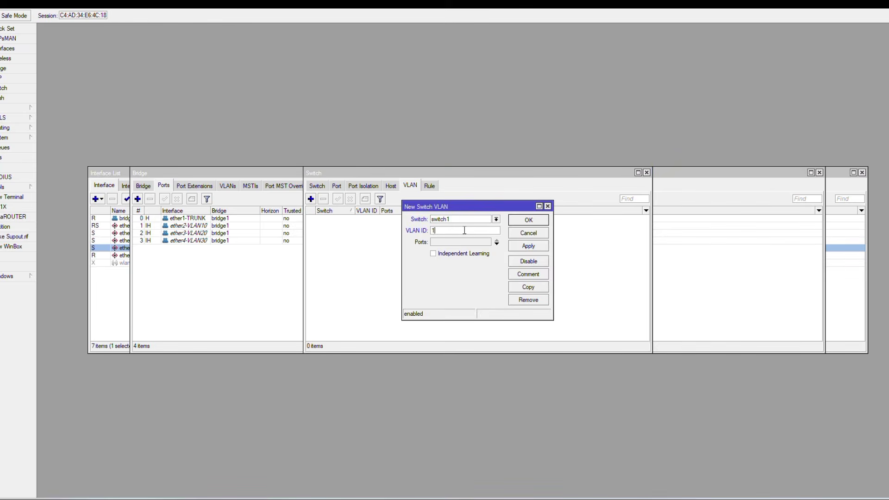
click(474, 242)
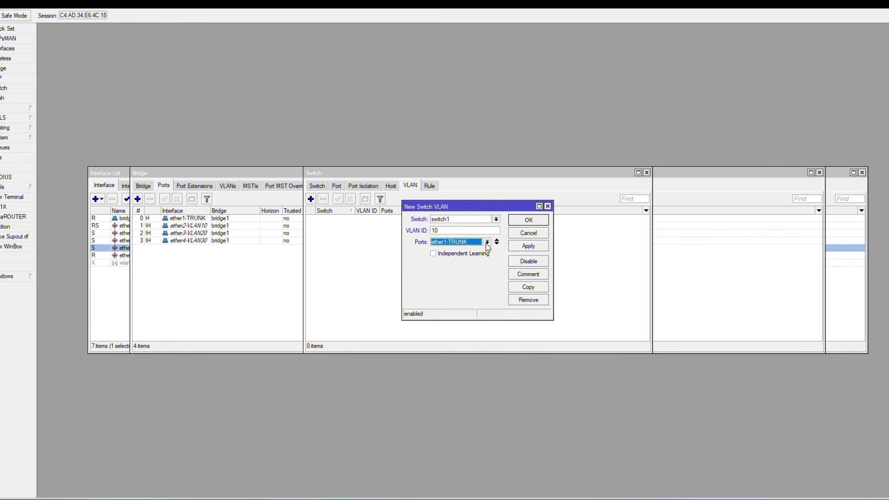
click(497, 244)
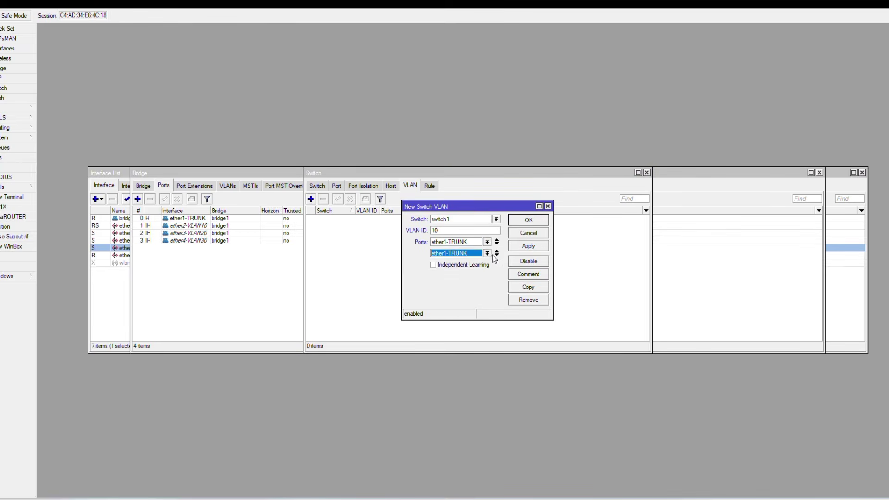
click(488, 253)
click(448, 267)
click(528, 219)
Add switch VLAN 20 with ports ether1-TRUNK and ether3-VLAN20.
click(311, 199)
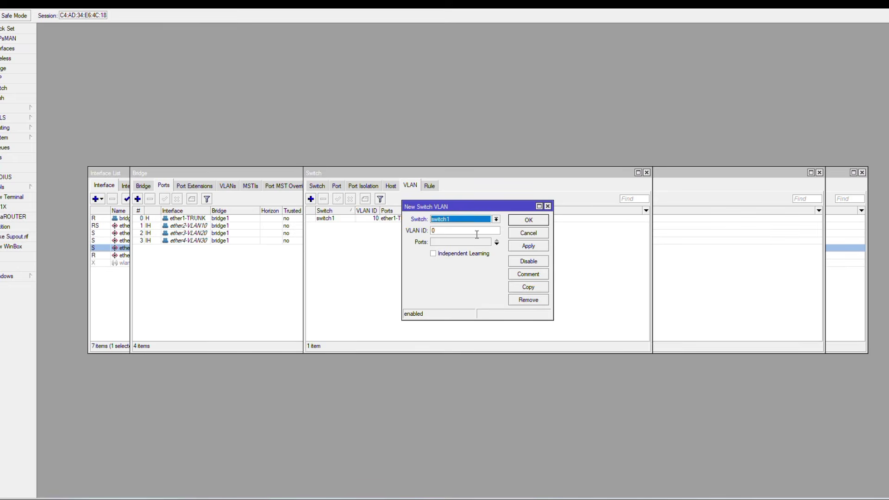
click(465, 230)
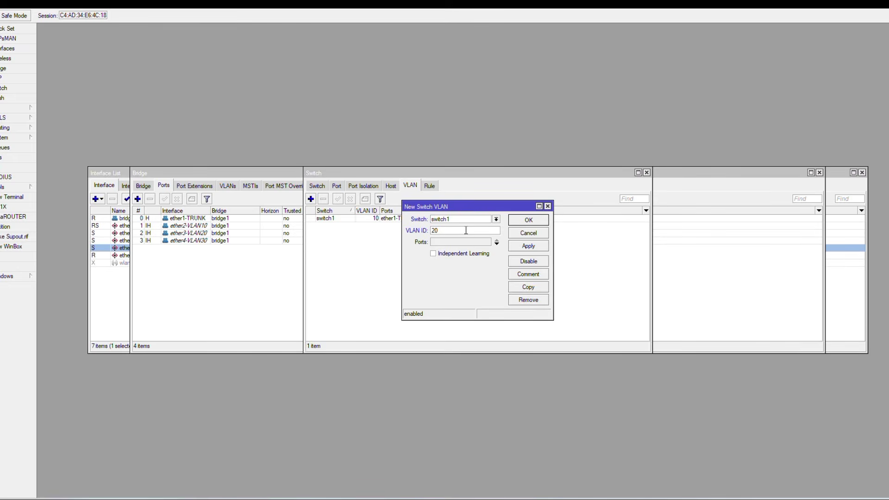
text(20)
click(497, 242)
click(496, 242)
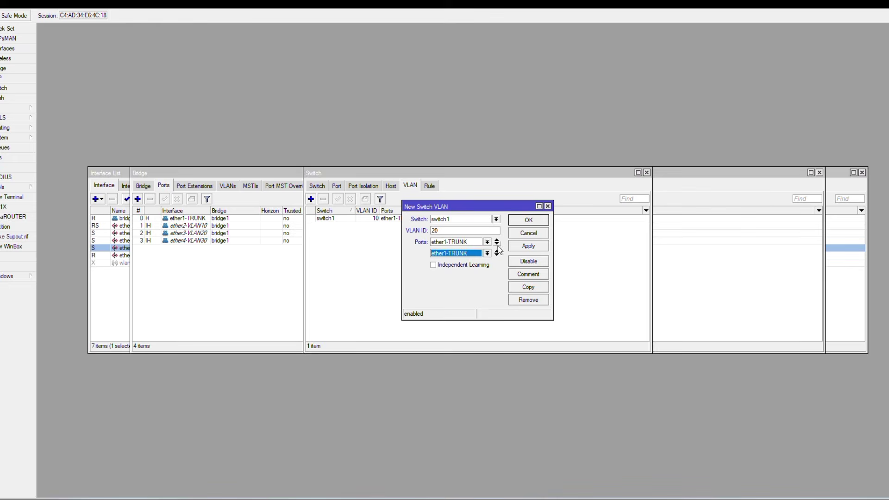
click(487, 253)
click(475, 274)
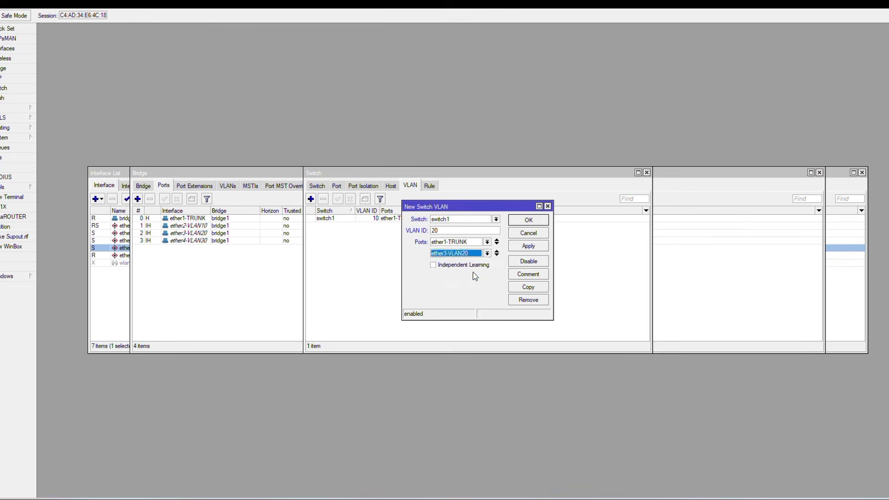
click(529, 220)
Add switch VLAN 30 with ports ether1-TRUNK and ether4-VLAN30.
click(311, 199)
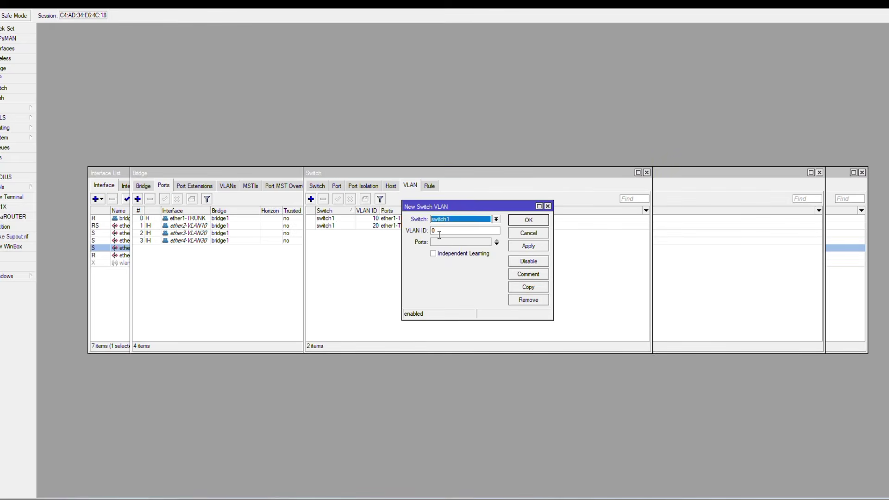
click(449, 232)
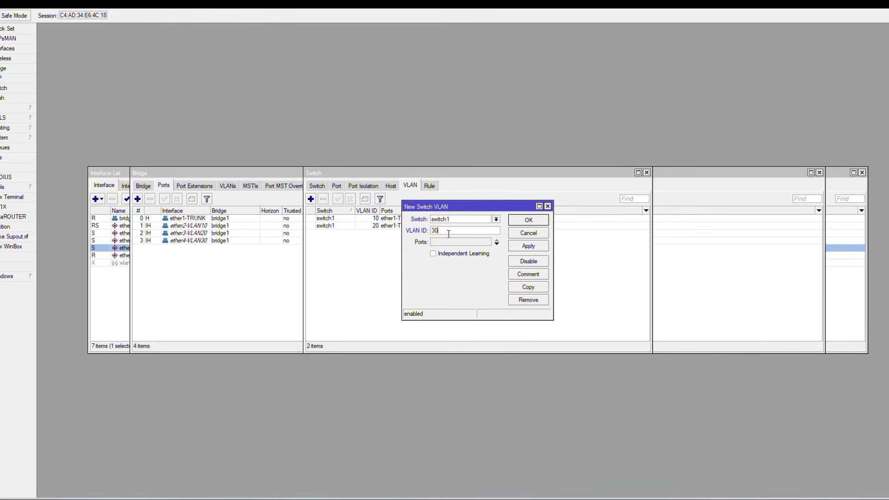
click(496, 241)
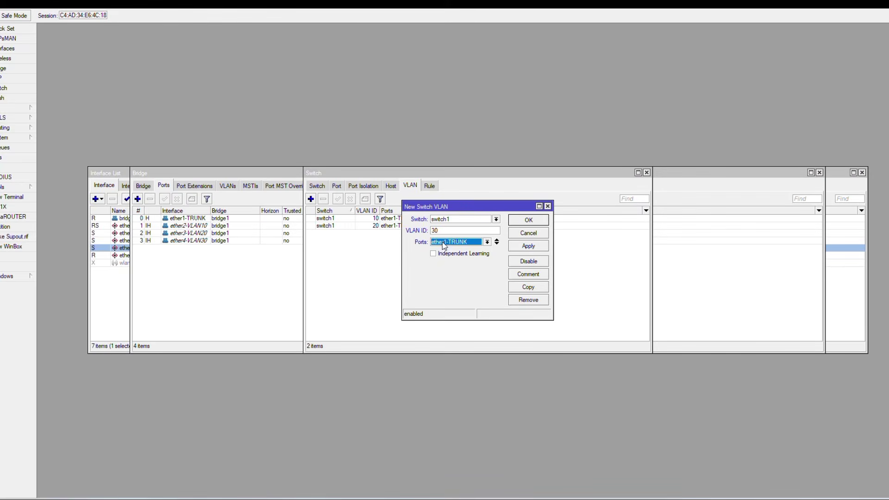
click(497, 243)
click(488, 253)
click(477, 282)
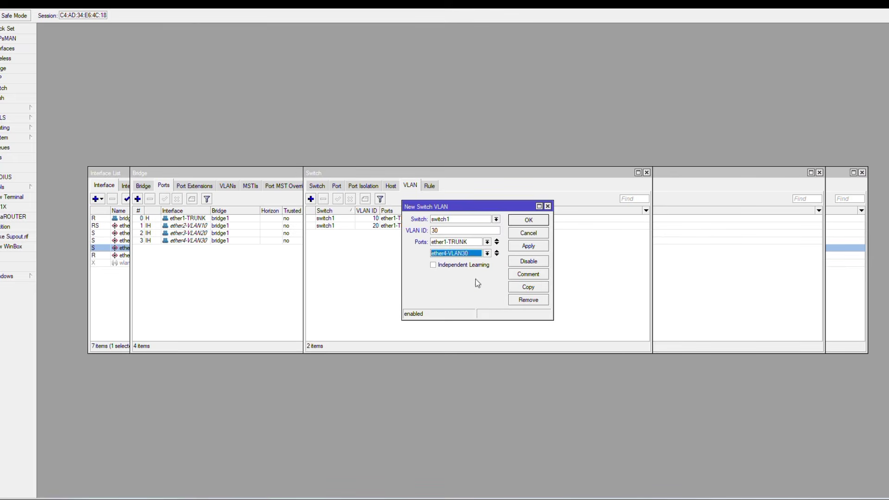
click(536, 221)
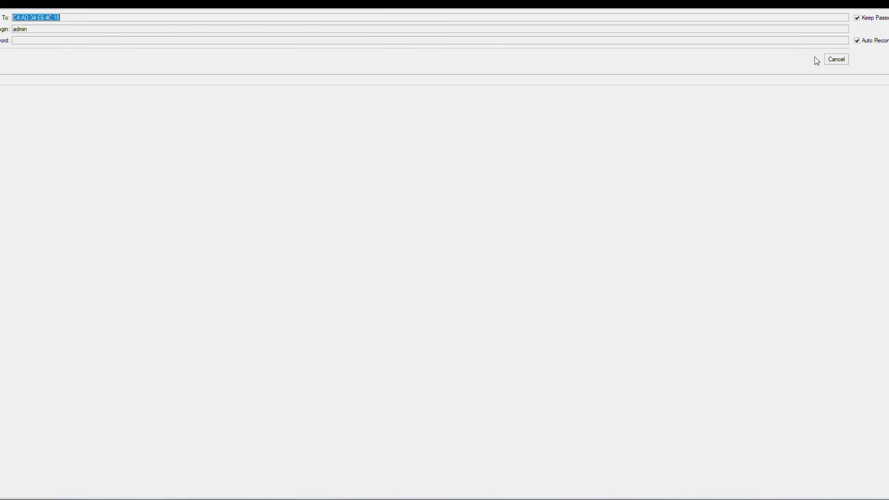
Cancel the pending connection and connect to router R1 from the Neighbors list.
click(837, 60)
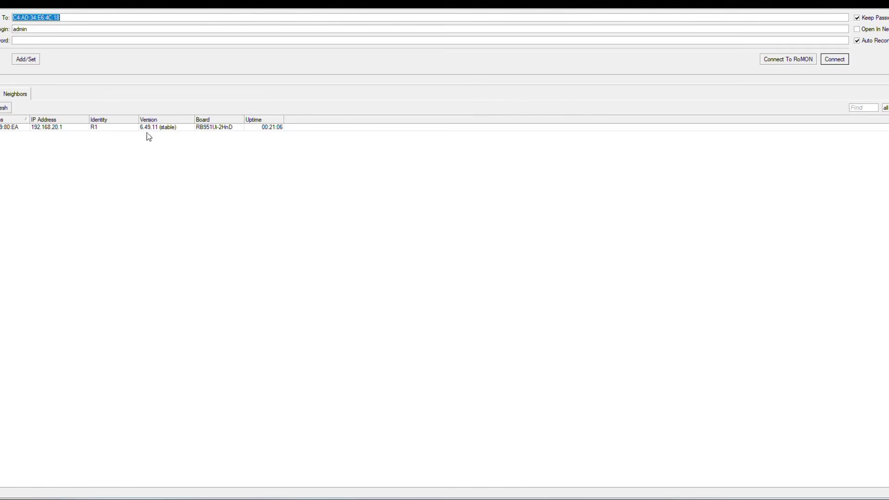
click(389, 10)
click(26, 127)
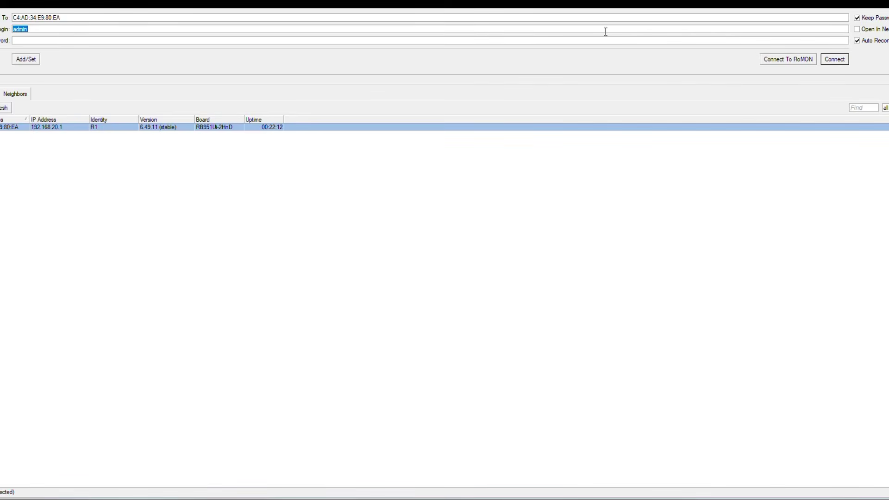
click(837, 60)
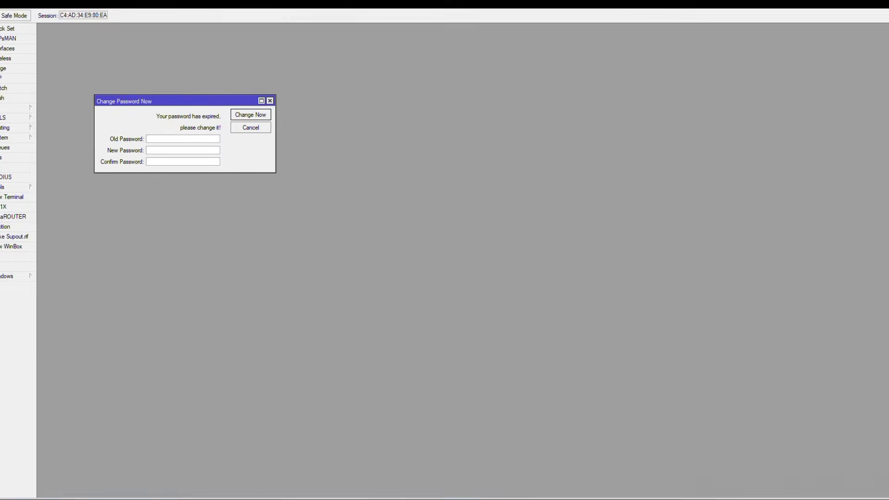
Dismiss the change-password prompt, open IP > Firewall, and bring up the task PDF.
click(19, 110)
click(270, 101)
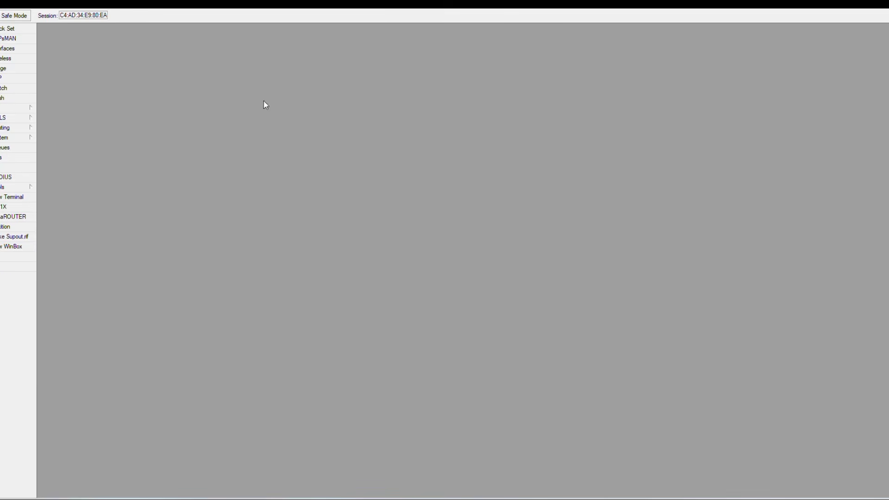
click(10, 107)
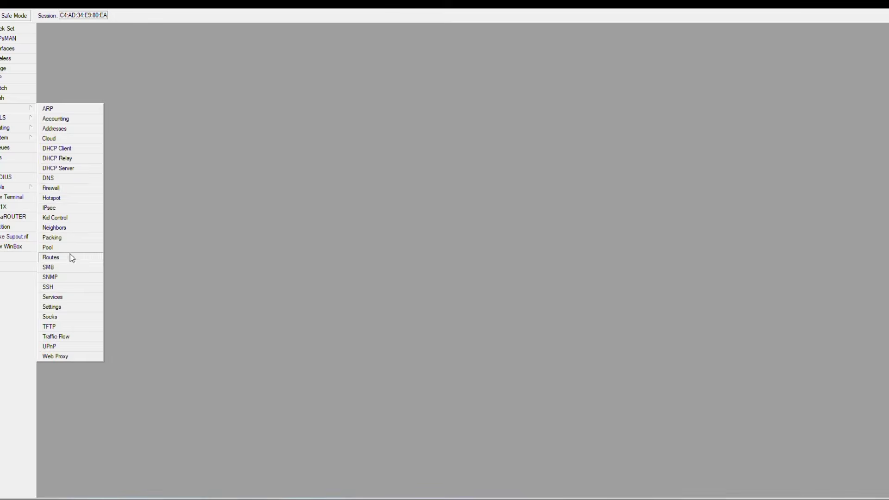
click(58, 188)
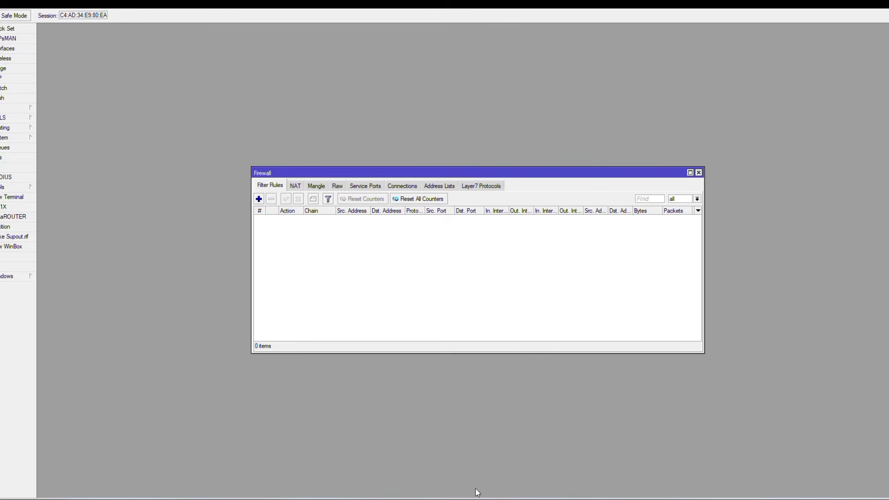
mouse_move(477, 492)
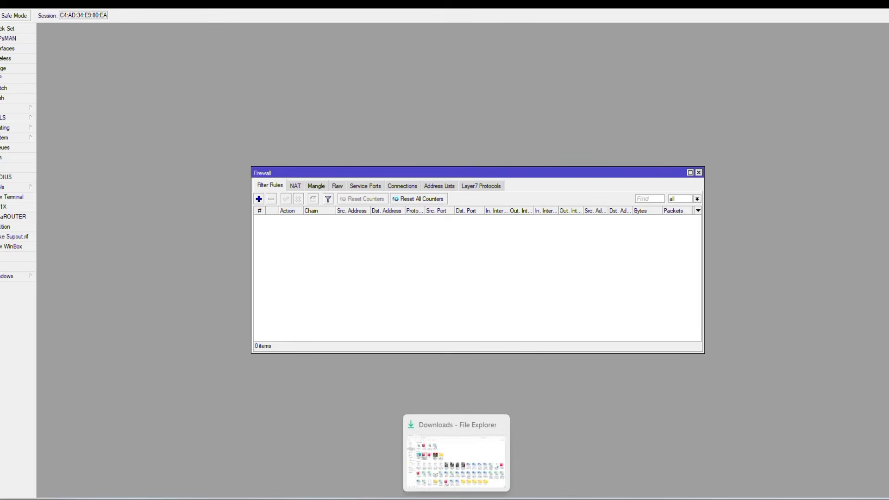
click(585, 474)
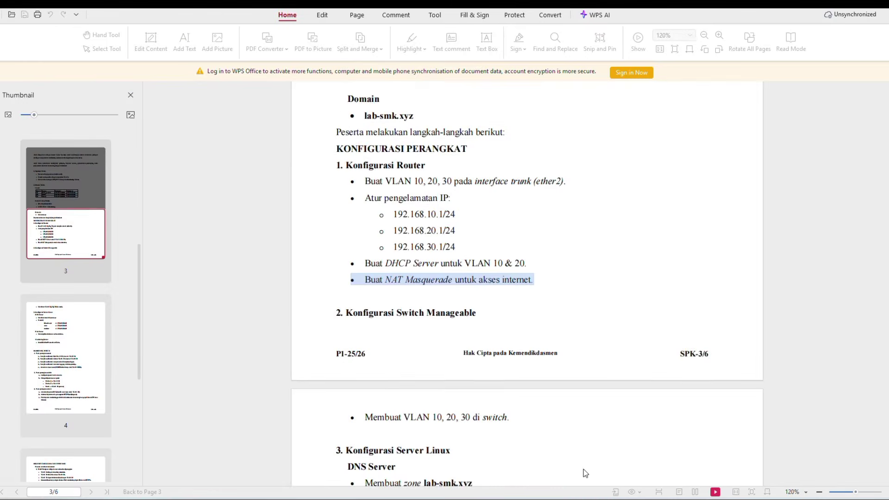
scroll(503, 412, down, 1)
scroll(501, 407, down, 10)
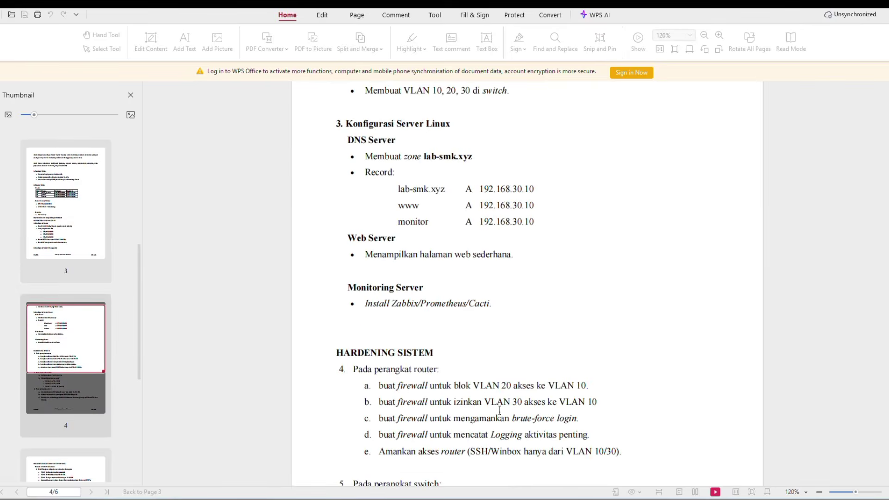
scroll(499, 412, down, 3)
drag(365, 298, 606, 314)
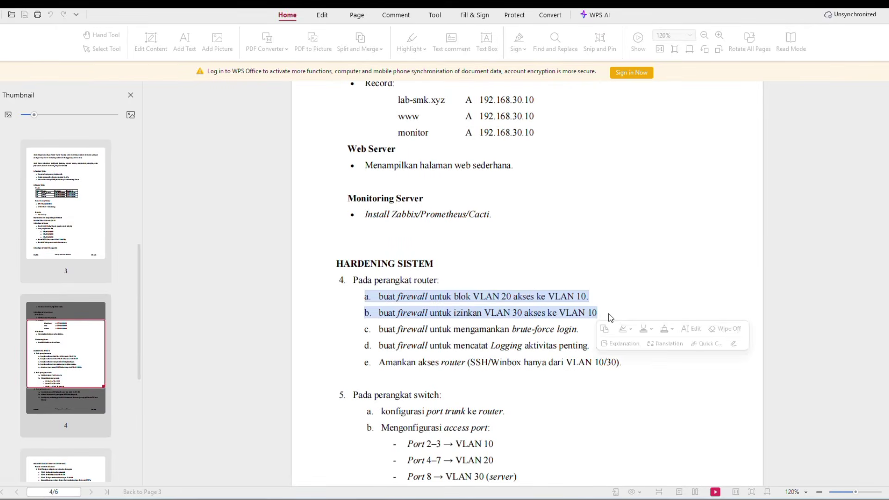
click(611, 269)
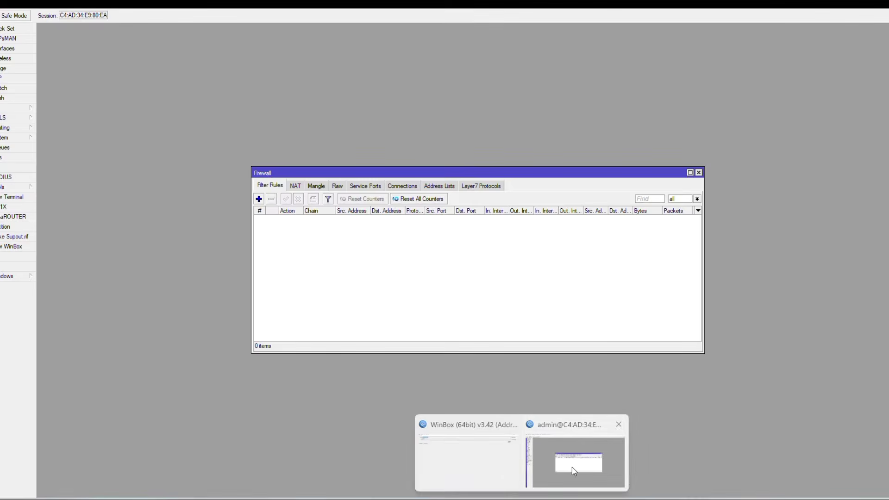
click(543, 439)
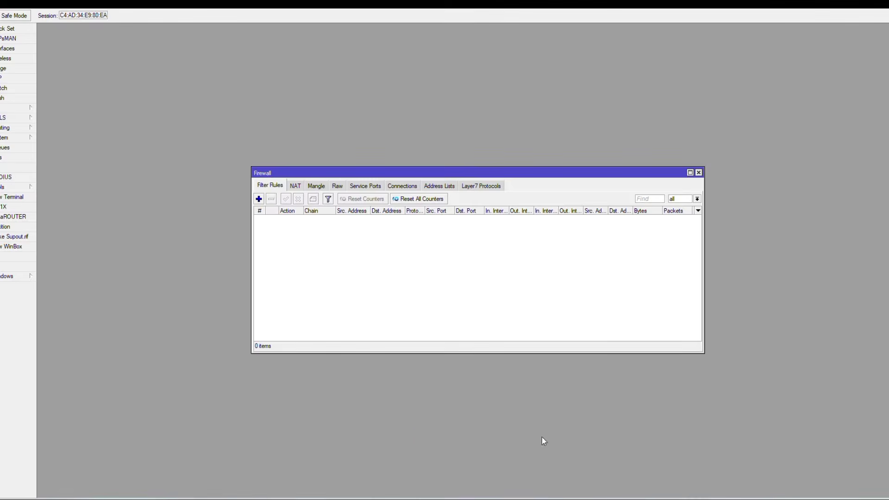
Add a forward-chain drop rule from 192.168.20.0/24 to 192.168.10.0/24.
click(258, 199)
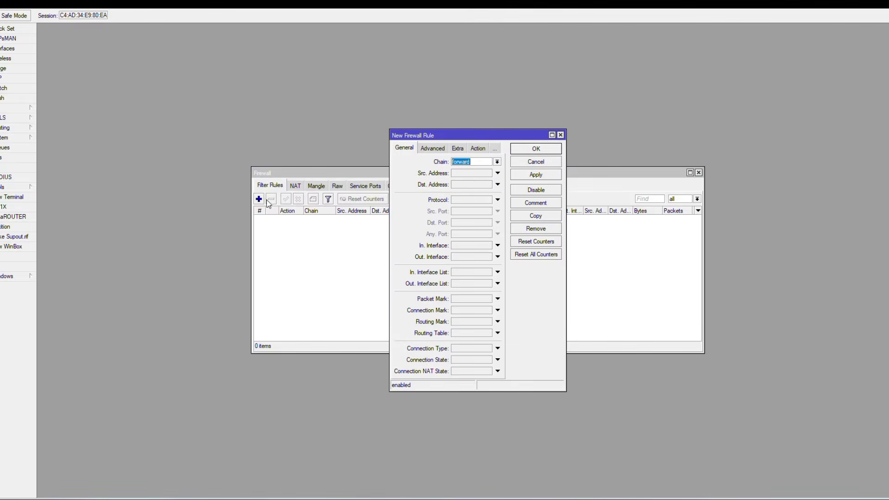
click(470, 172)
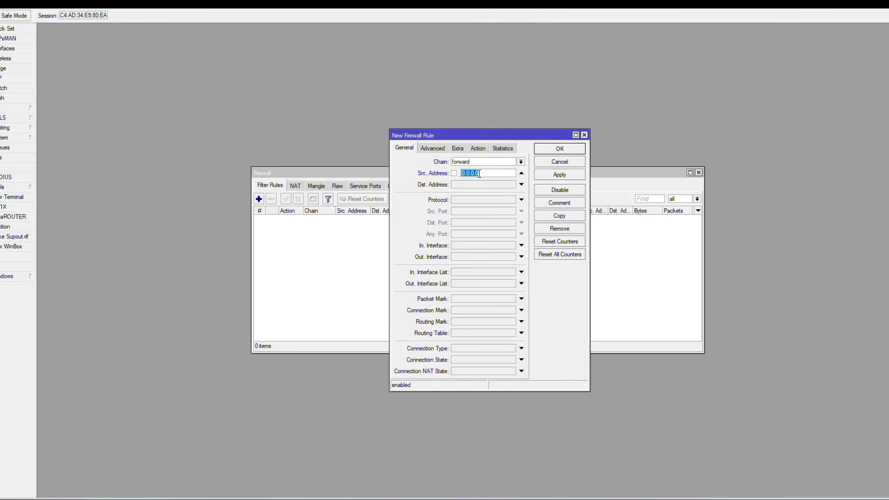
text(192.168.10.0/24)
click(492, 184)
text(192)
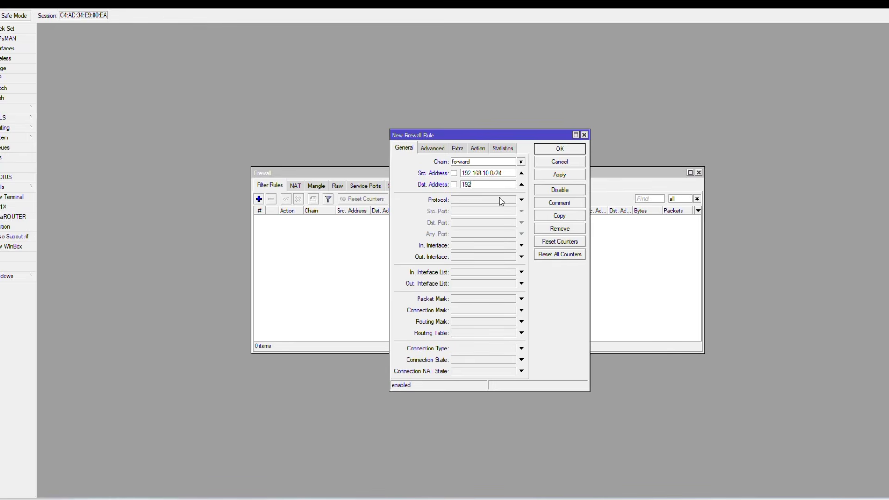
click(490, 174)
key(BackSpace)
text(20)
text(.168)
text(.10)
text(.0/24)
click(478, 148)
click(482, 161)
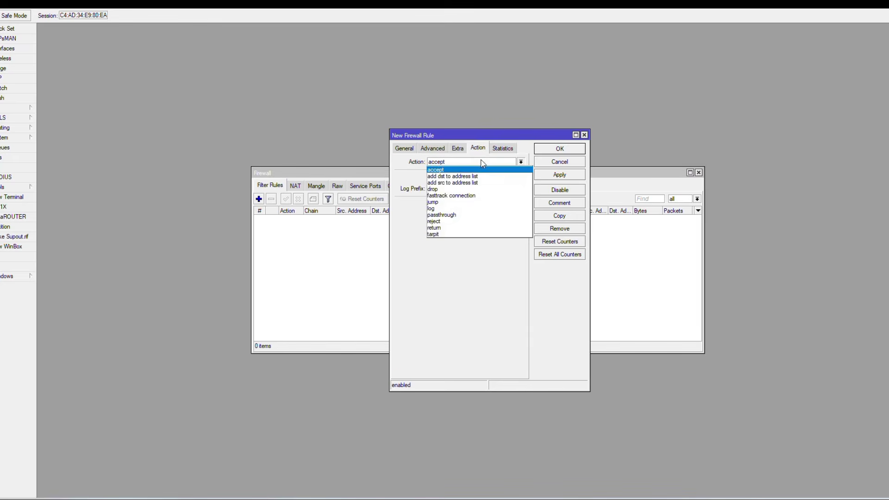
click(482, 190)
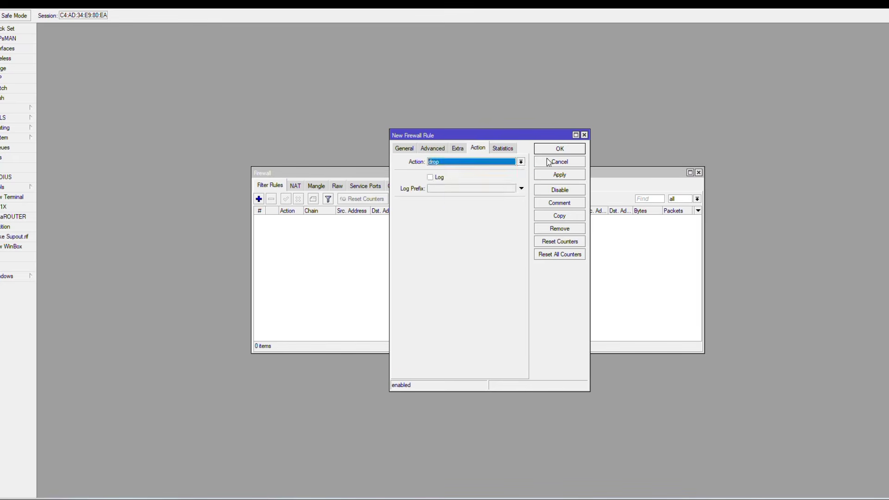
click(568, 149)
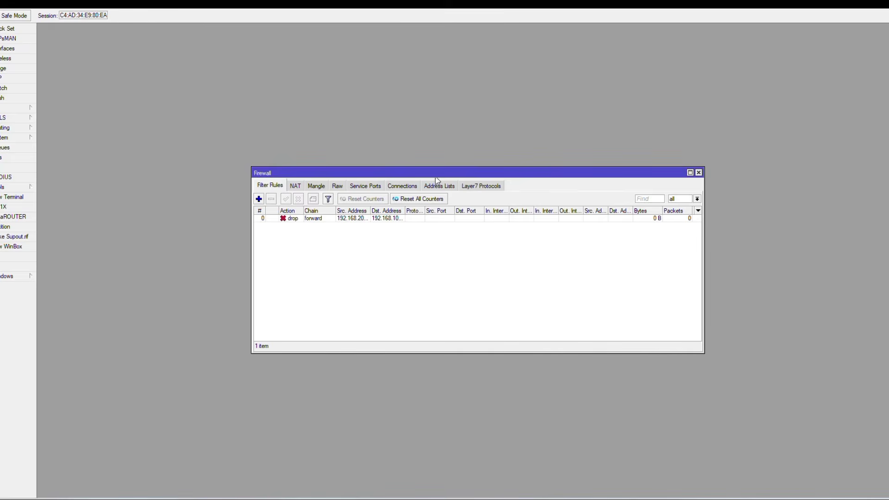
Add a forward rule accepting traffic from 192.168.30.0/24 to 192.168.10.0/24.
click(260, 199)
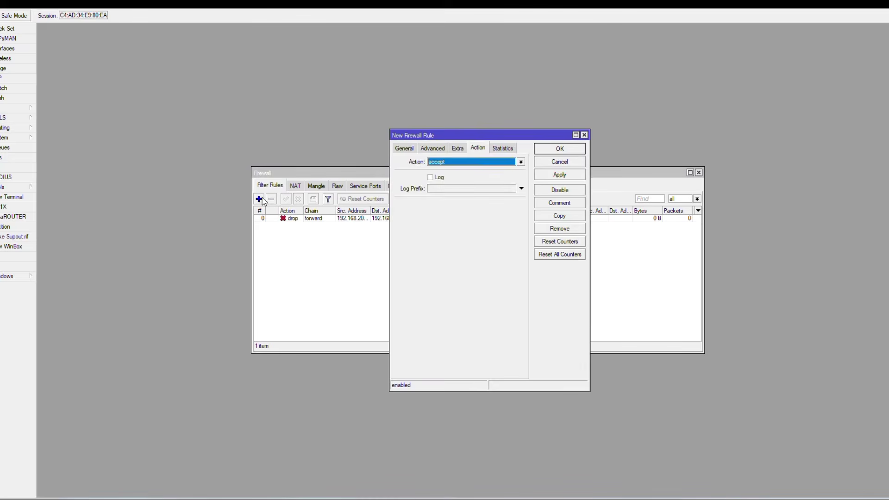
click(404, 149)
click(462, 173)
text(192.1)
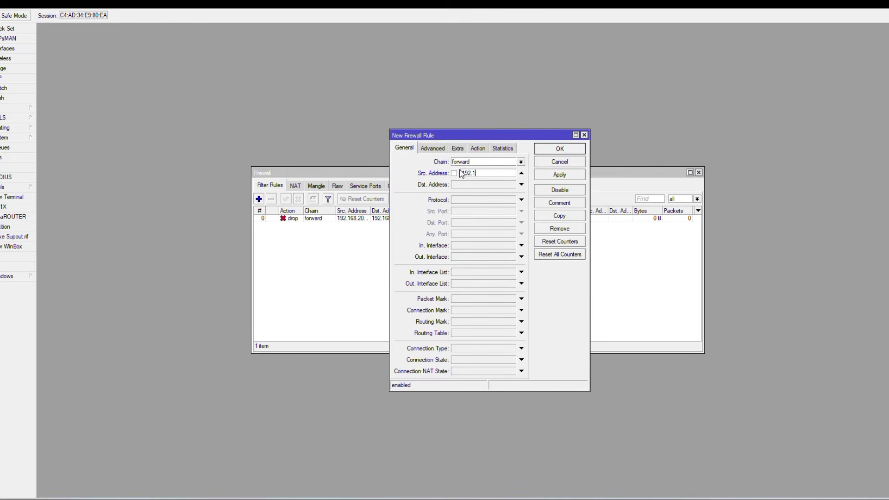
text(68.30.0/24)
click(485, 187)
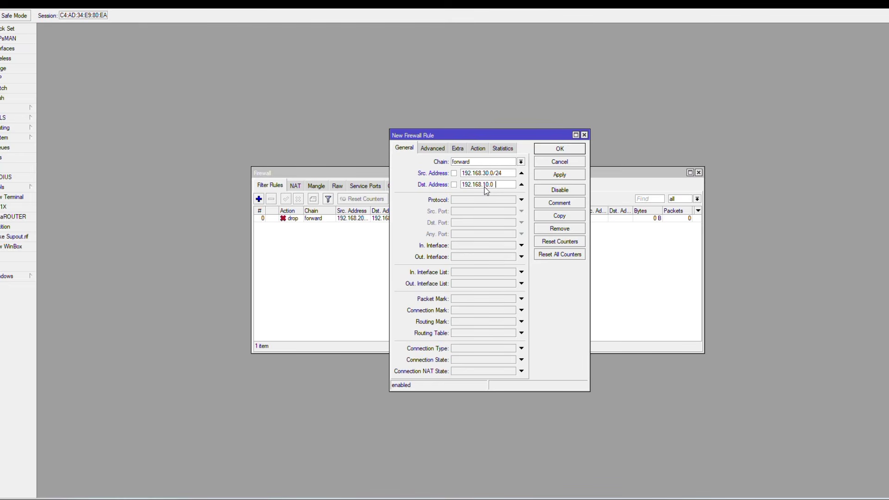
click(541, 150)
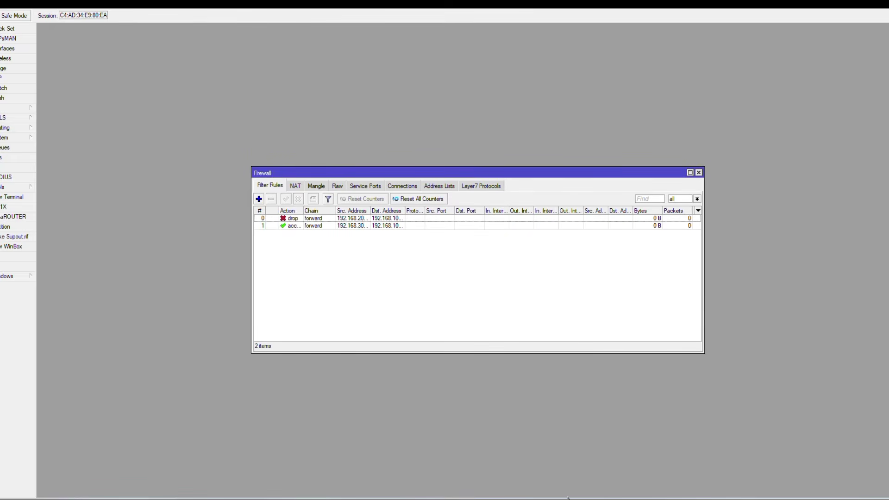
Select HARDENING SISTEM lines c and d in the task PDF, then return to WinBox.
mouse_move(597, 497)
click(598, 474)
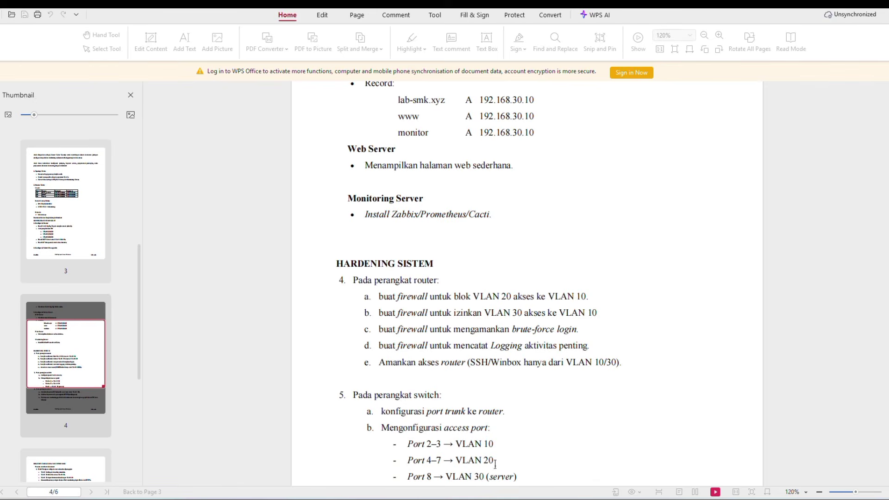
drag(372, 334, 590, 346)
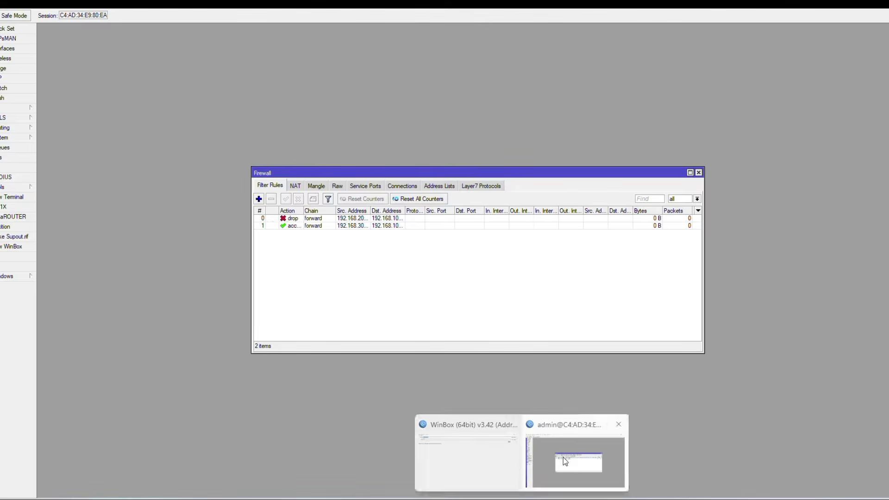
click(563, 457)
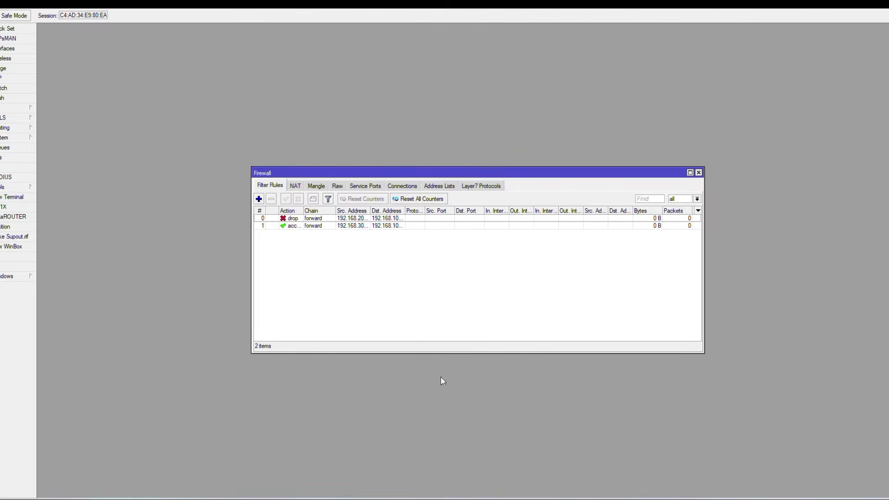
Start a filter rule with an add-to-address-list action, then discard it.
click(259, 199)
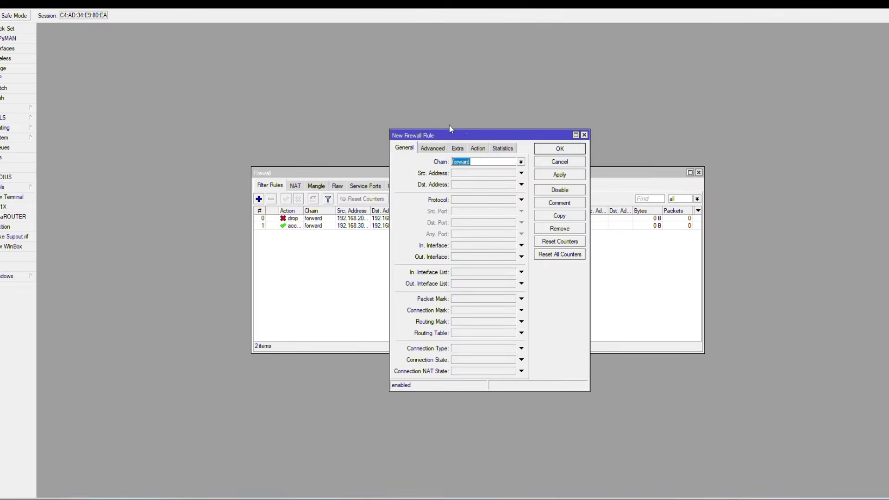
click(478, 148)
click(479, 162)
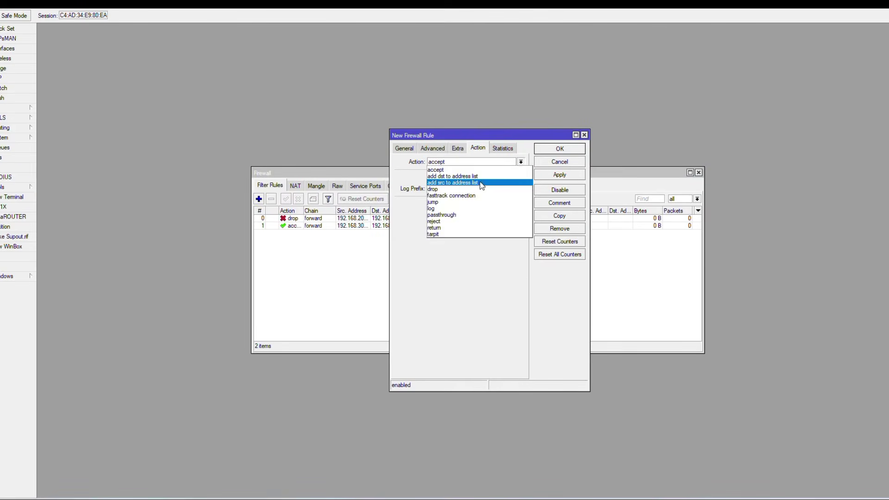
click(479, 183)
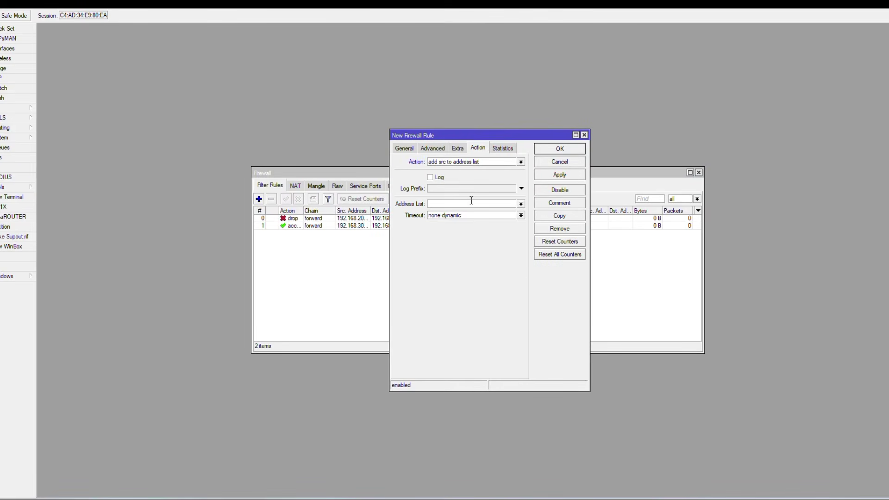
click(584, 135)
Create a 'whitelist' address list entry for 192.168.10.0/24.
click(438, 186)
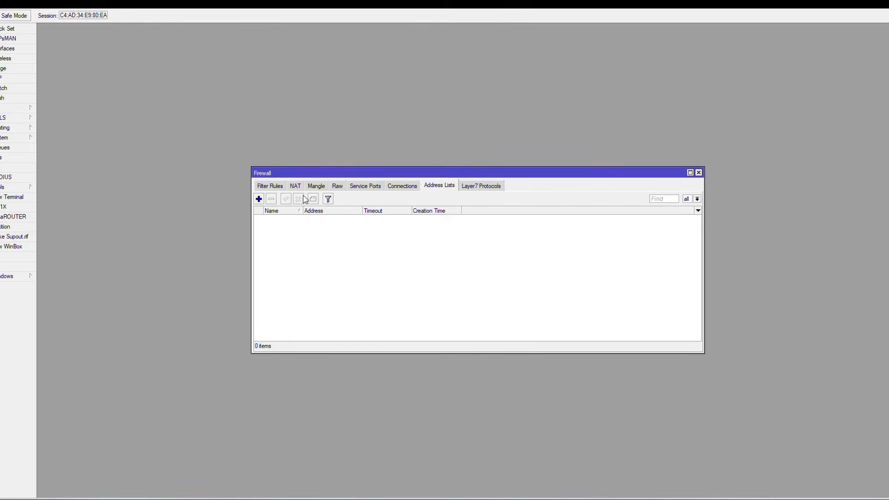
click(260, 199)
click(469, 230)
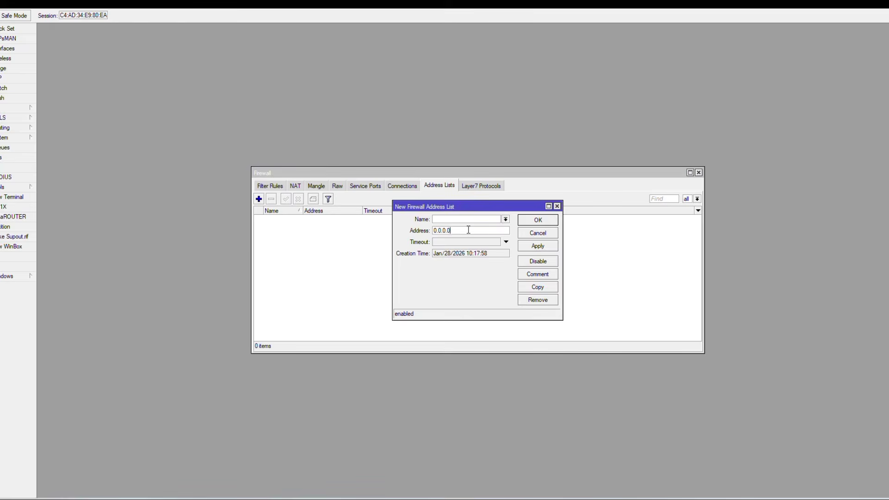
double_click(469, 230)
text(192.168.10.10/24)
text(WHIT)
key(BackSpace)
key(BackSpace)
key(BackSpace)
key(BackSpace)
text(whitelis)
click(539, 219)
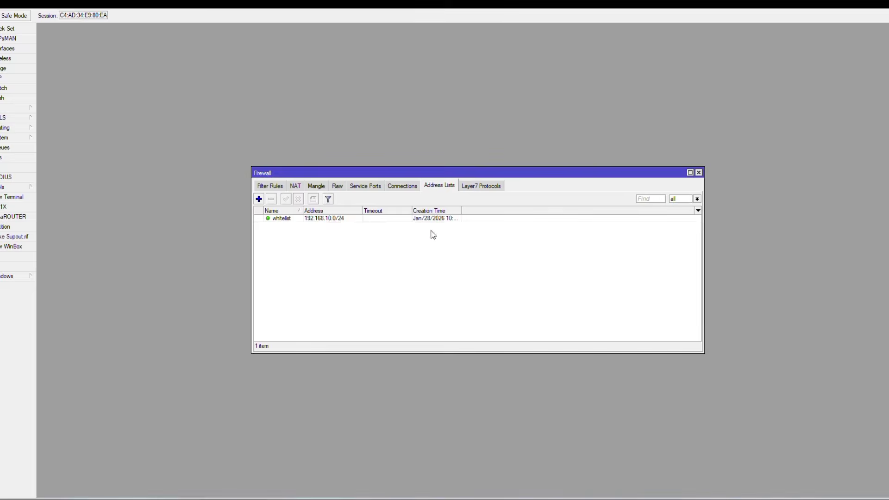
Copy the whitelist entry as 192.168.30.0/24 and go back to the filter rules.
double_click(355, 218)
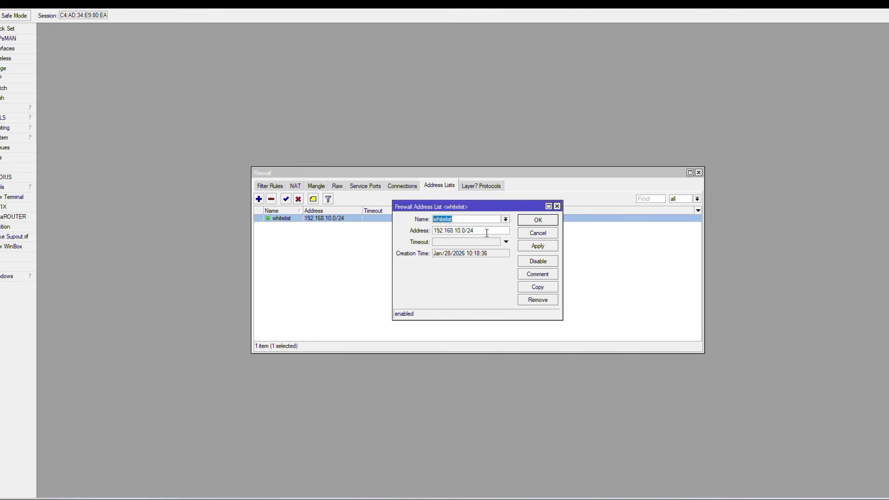
click(545, 290)
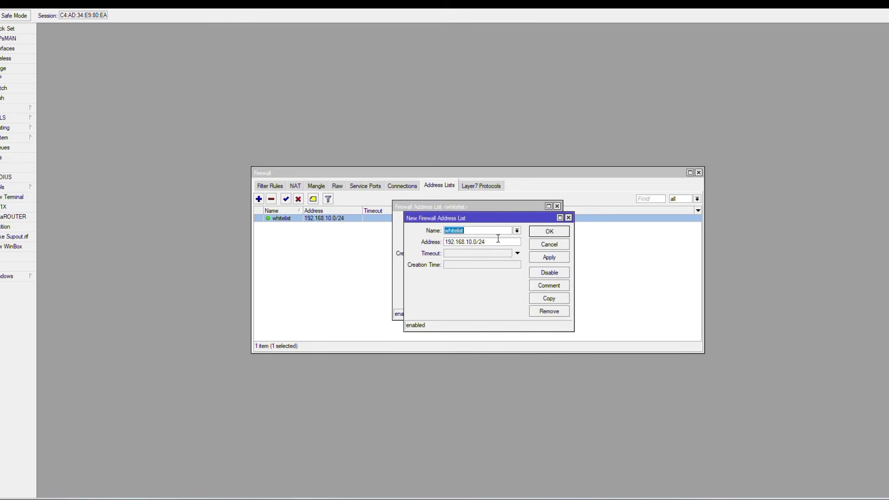
click(469, 242)
click(550, 232)
click(538, 221)
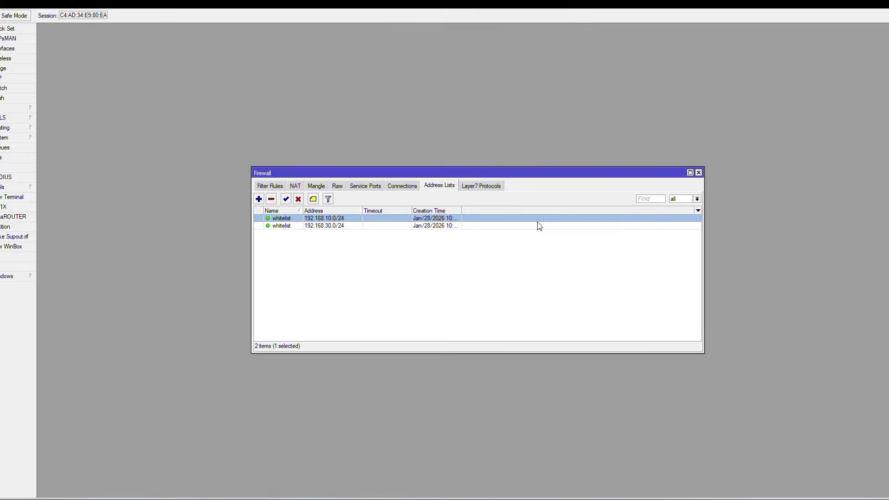
click(270, 185)
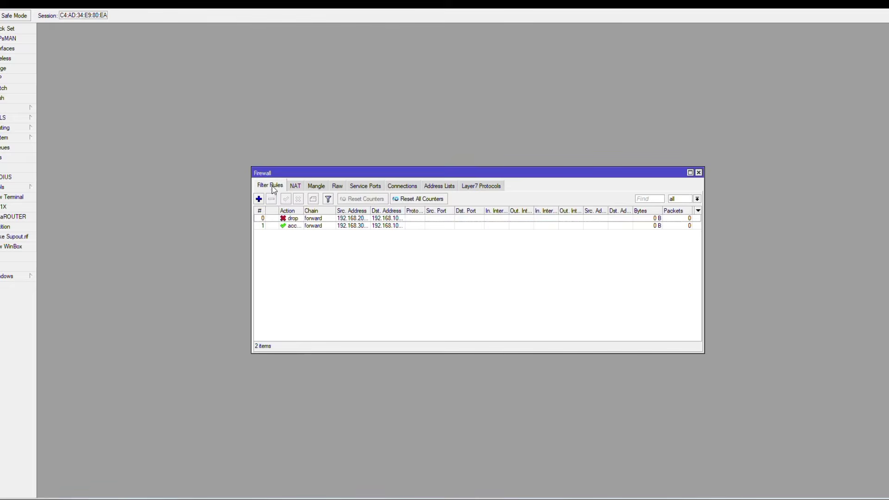
Create a new rule whose action adds the source to address list 'penyusup' with a 1d timeout.
click(259, 199)
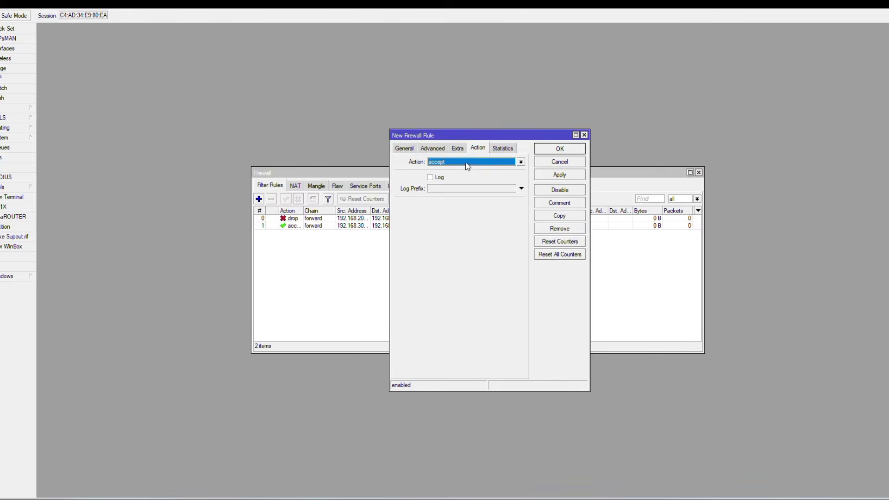
click(465, 163)
click(464, 182)
click(464, 203)
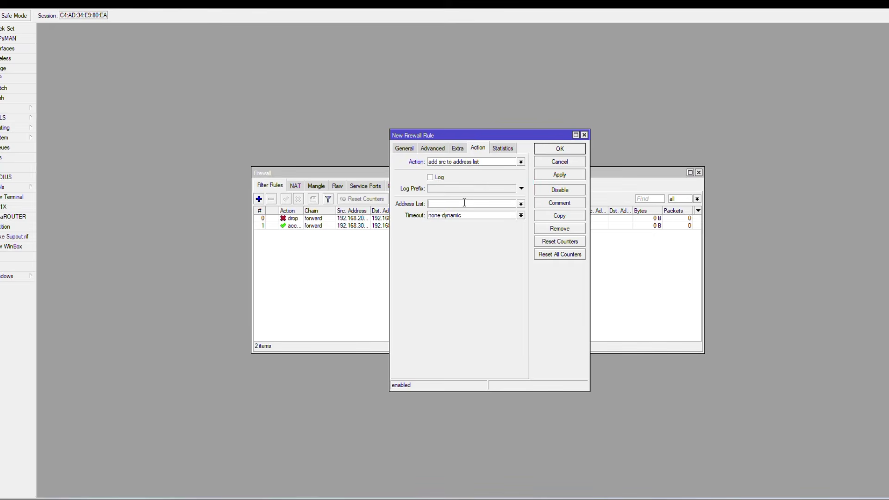
text(brute)
key(BackSpace)
key(BackSpace)
key(BackSpace)
key(BackSpace)
key(BackSpace)
text(penyusuo)
key(BackSpace)
text(p)
click(454, 217)
key(BackSpace)
key(BackSpace)
key(BackSpace)
key(BackSpace)
key(BackSpace)
key(BackSpace)
key(BackSpace)
key(BackSpace)
key(BackSpace)
key(BackSpace)
key(BackSpace)
key(BackSpace)
text(1d 00:00:00)
Match new TCP connections on the input chain to ports 80,22,8291 and save the rule.
click(433, 149)
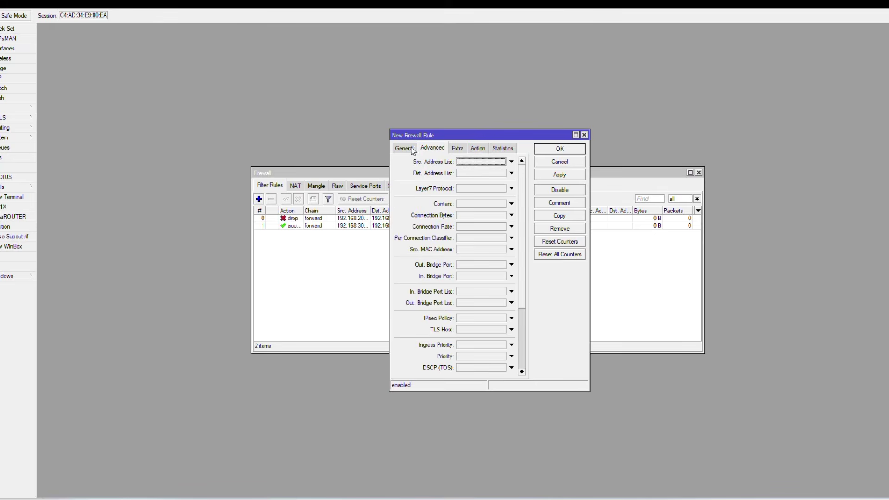
click(404, 148)
click(521, 162)
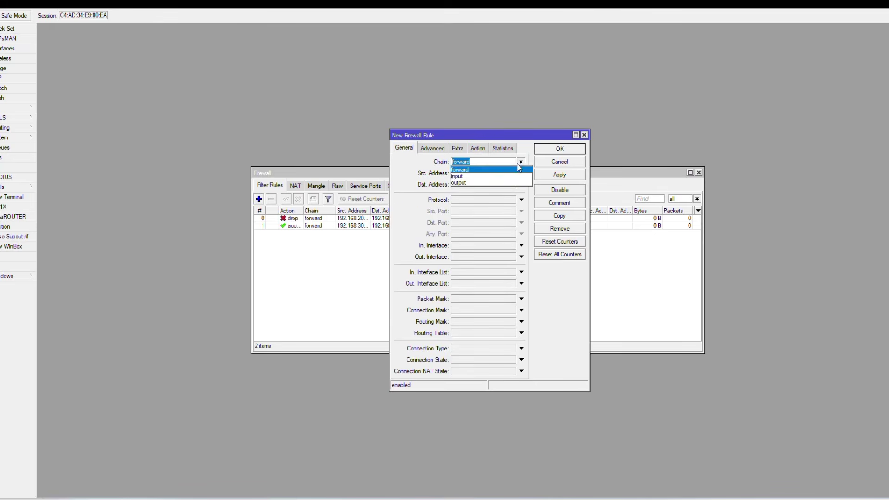
click(505, 176)
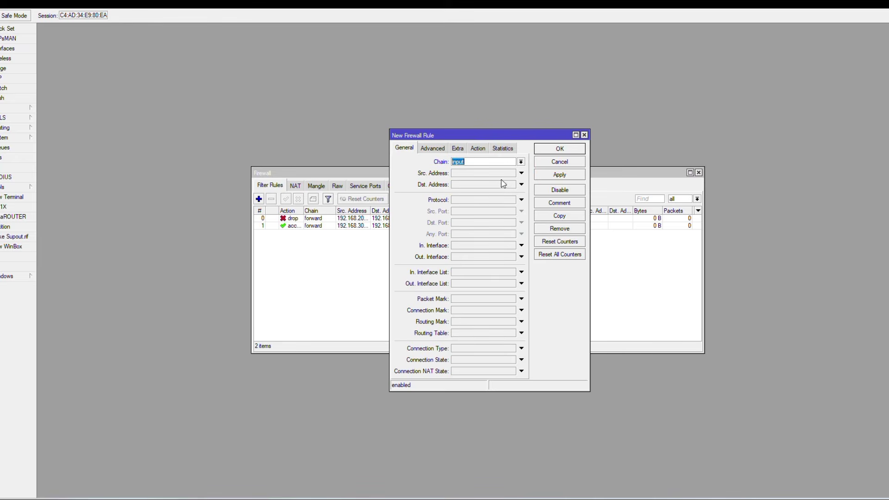
click(467, 202)
click(466, 223)
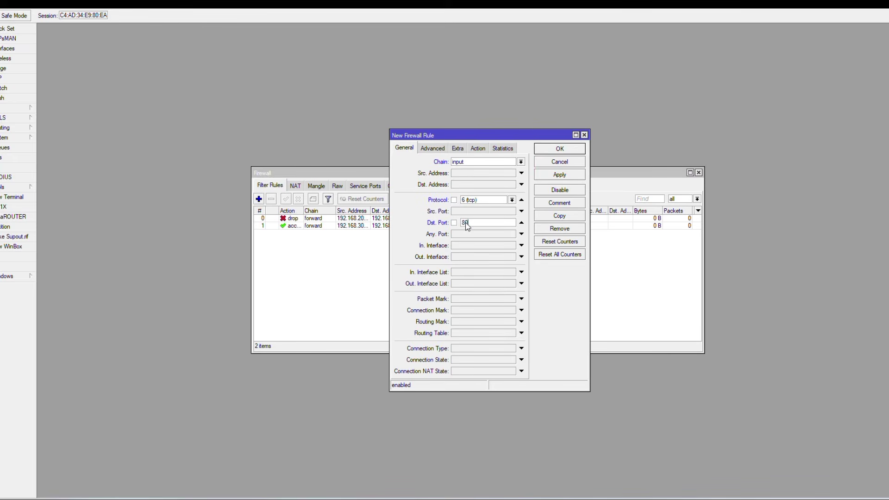
text(80,22,8291)
click(467, 361)
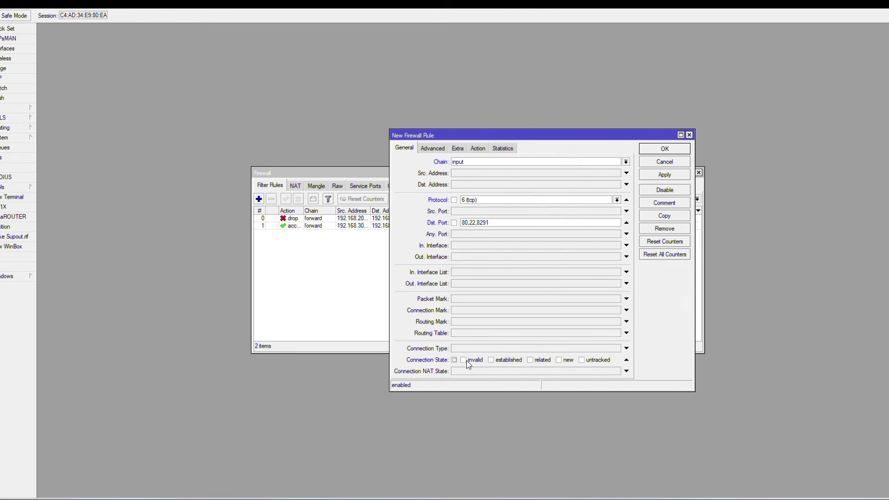
click(562, 365)
click(658, 149)
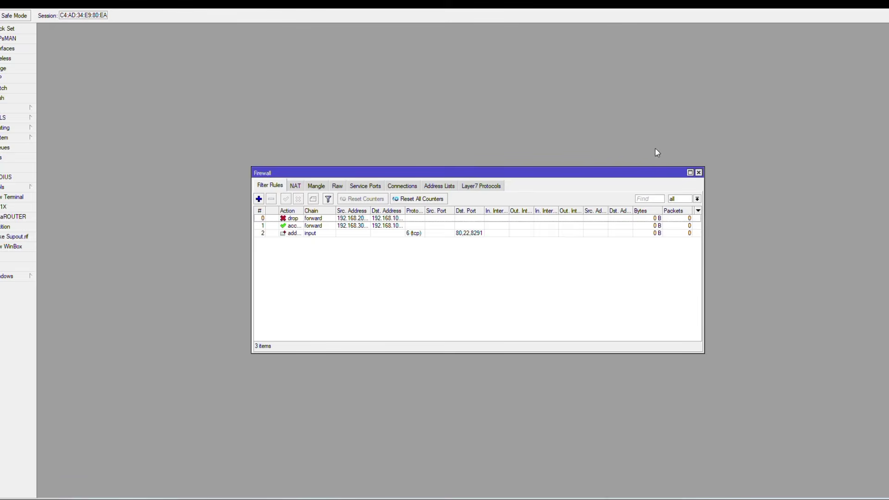
Start a new drop rule matching TCP destination ports 80,22,8291.
click(259, 199)
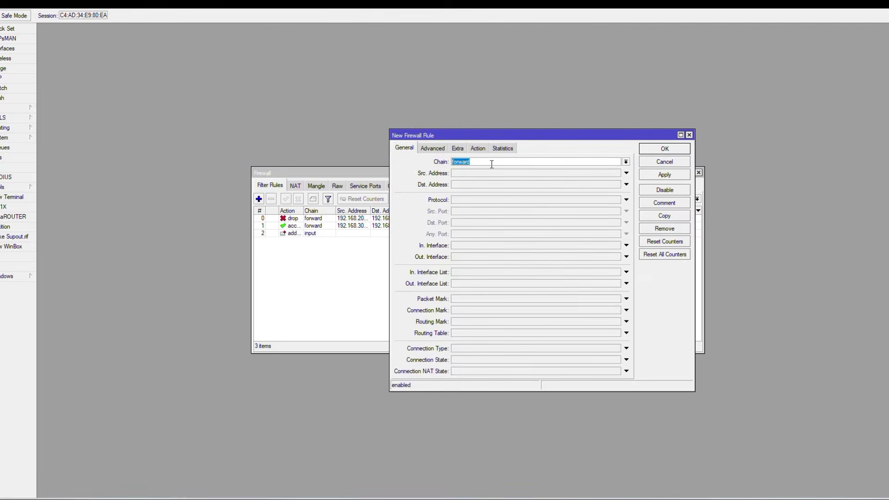
click(482, 149)
click(482, 162)
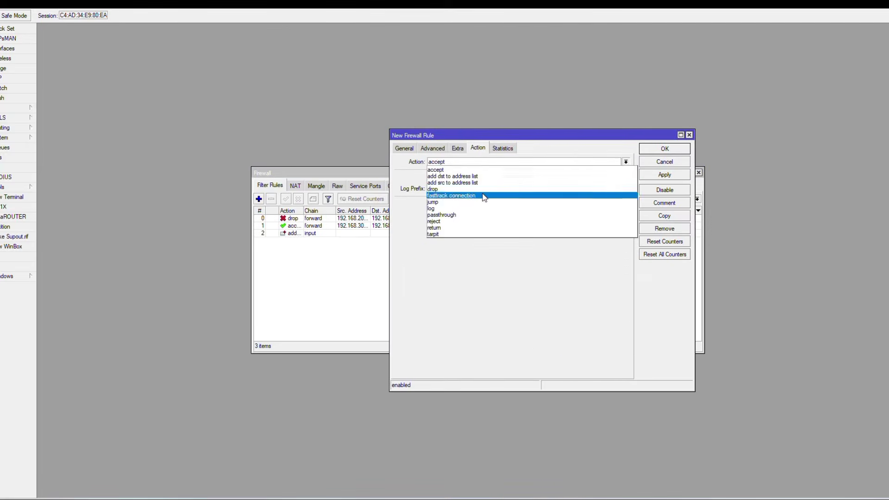
click(484, 192)
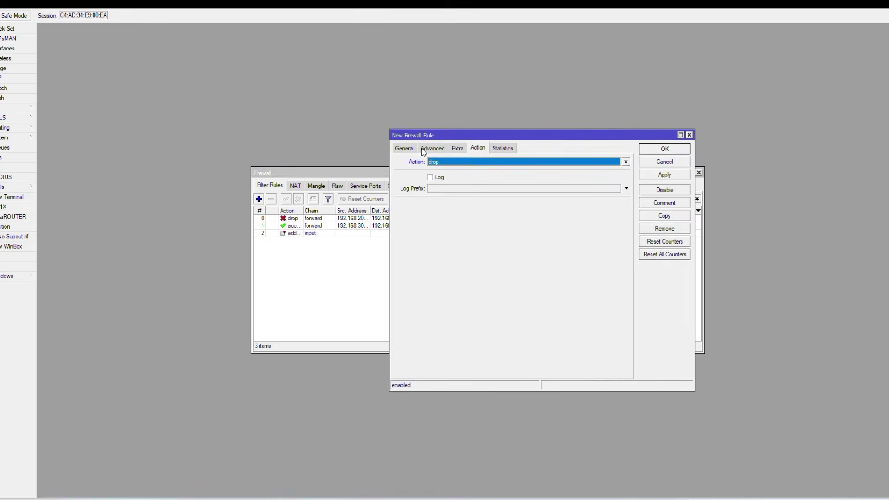
click(405, 148)
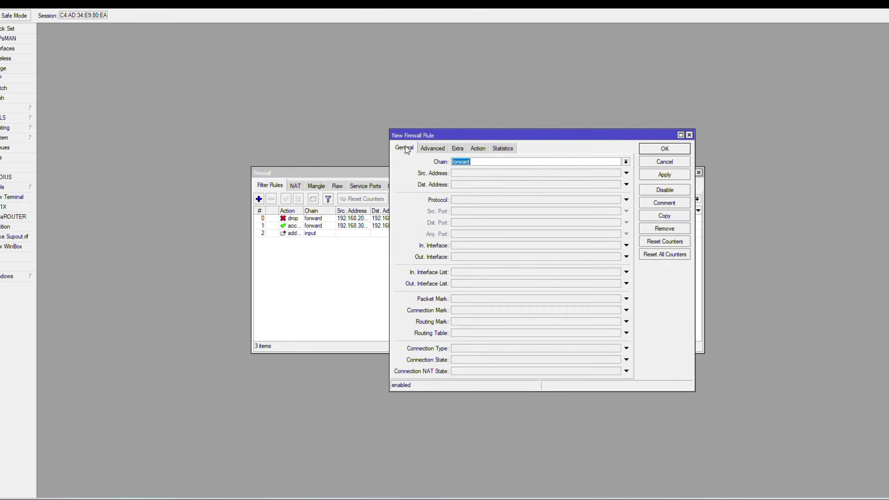
click(492, 200)
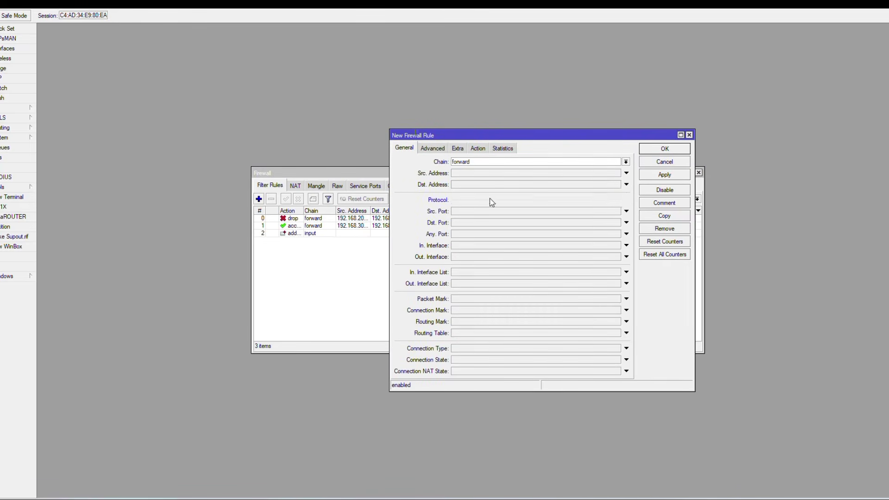
click(485, 225)
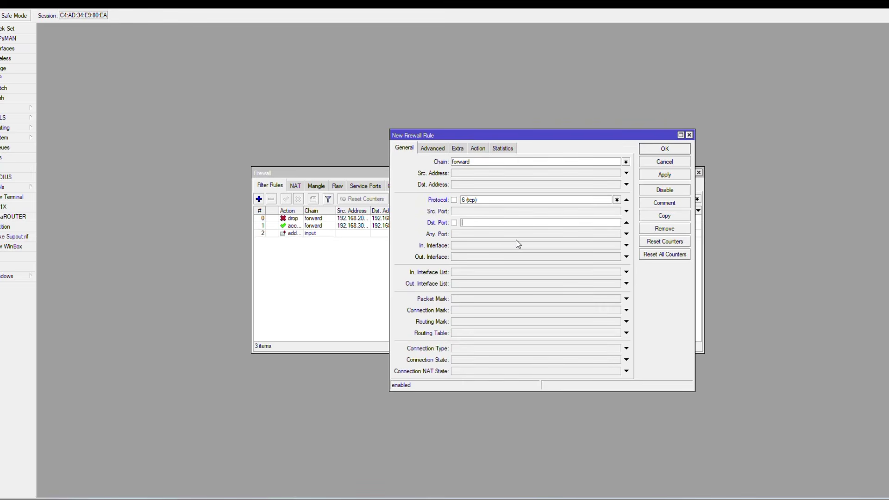
text(80,22,8291)
Set the chain to input, restrict it to sources not on 'whitelist', and save.
click(625, 162)
click(615, 178)
click(433, 148)
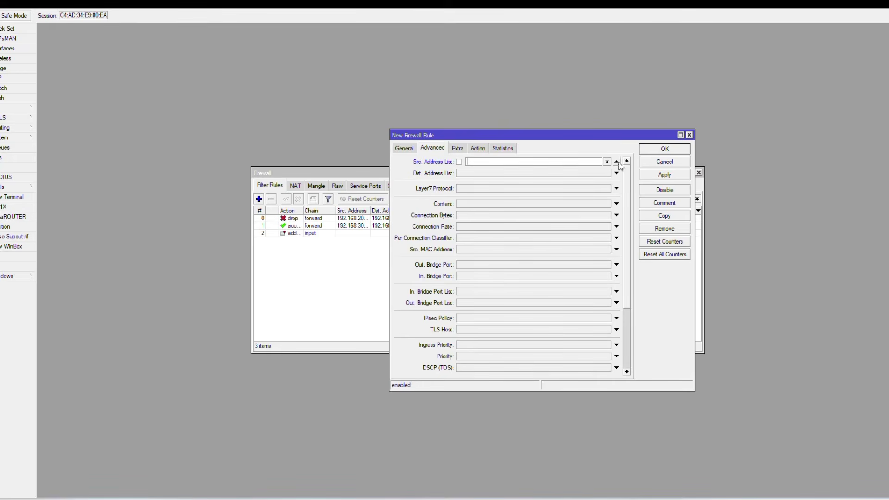
click(616, 161)
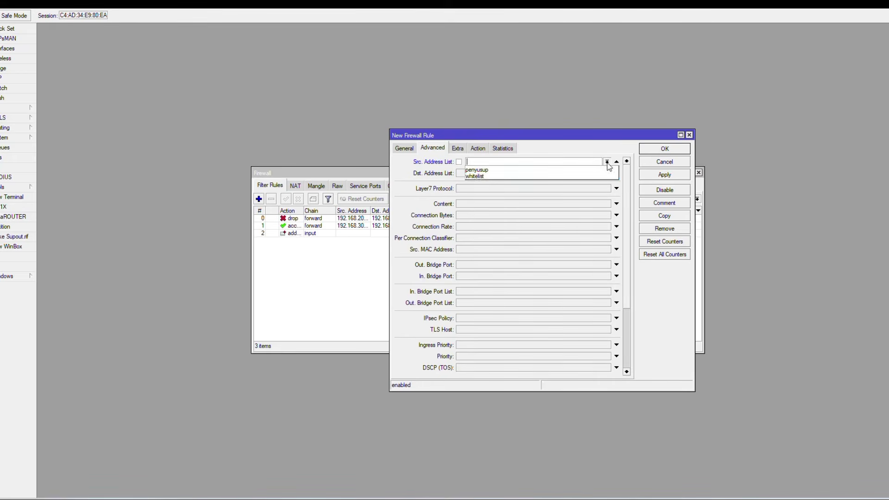
click(562, 177)
click(459, 162)
click(655, 153)
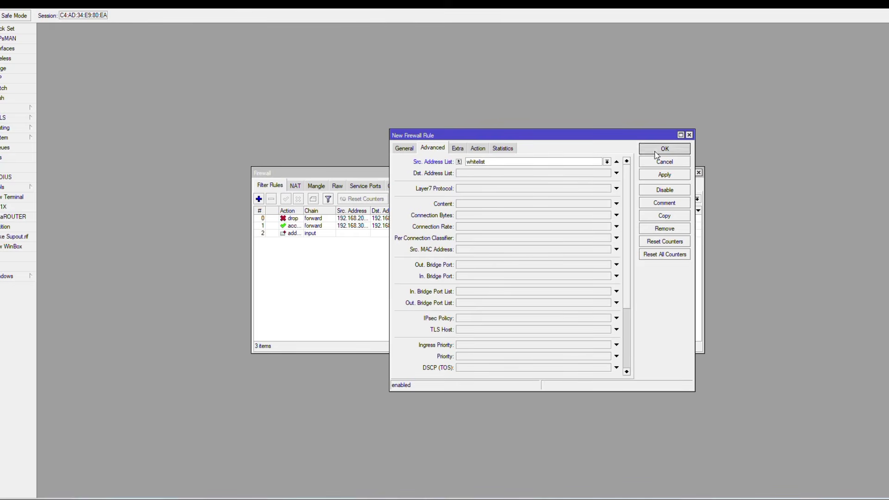
click(259, 200)
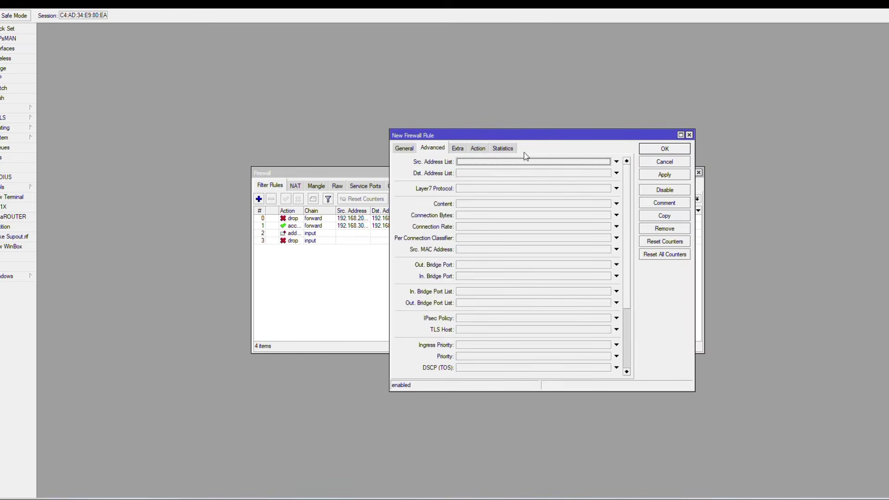
Set the new rule's action to log with log prefix 'acces'.
click(482, 153)
click(484, 161)
click(485, 205)
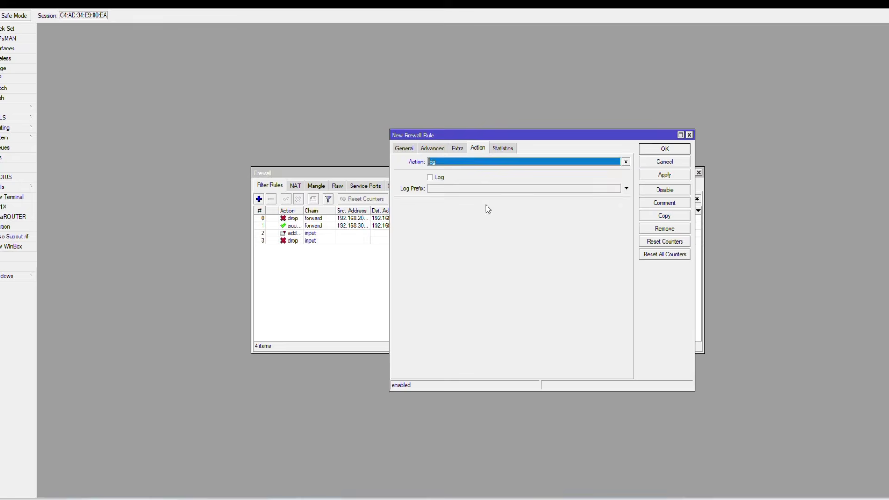
click(486, 193)
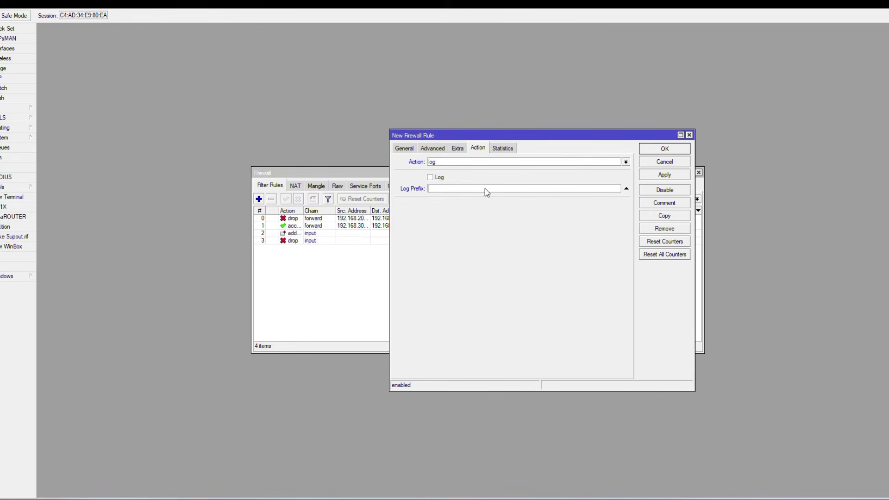
text(acces)
click(426, 149)
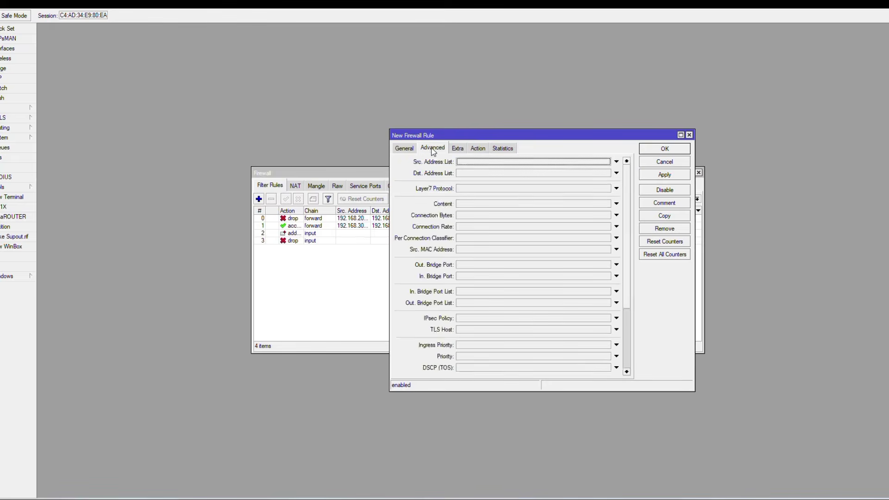
click(411, 149)
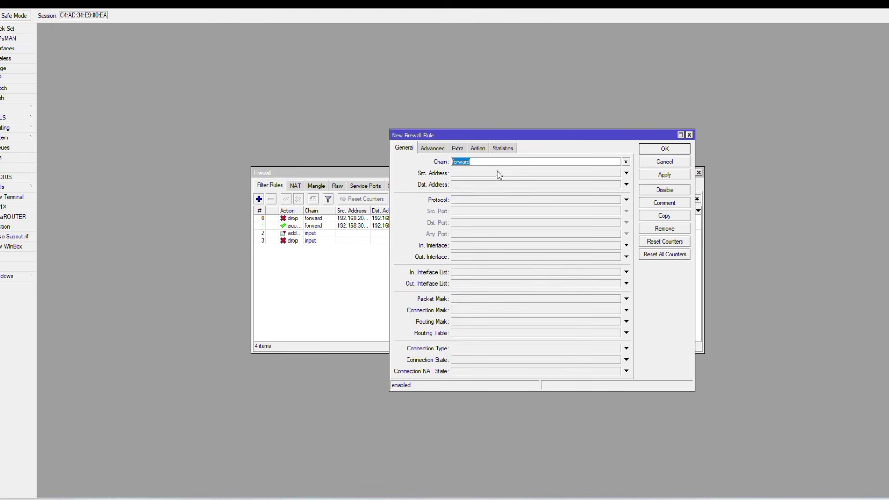
Match new input TCP connections to ports 80,22,8291, save, then show the address lists.
click(626, 162)
click(592, 178)
click(555, 199)
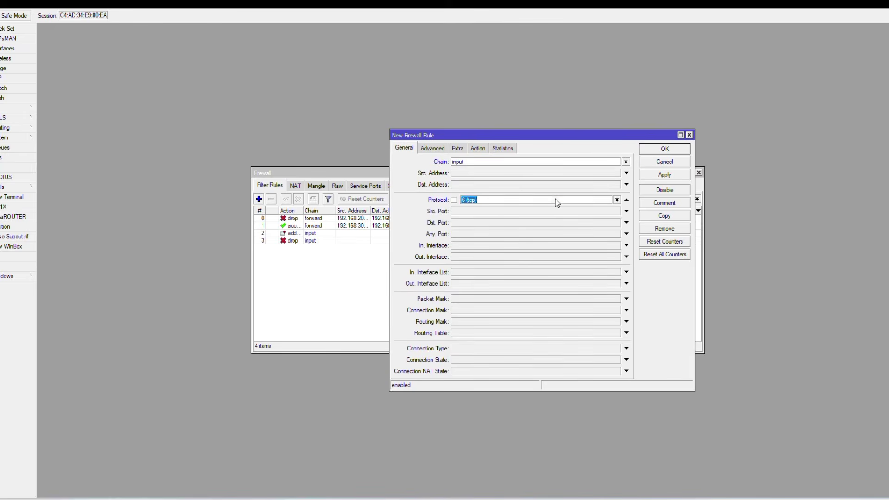
click(510, 224)
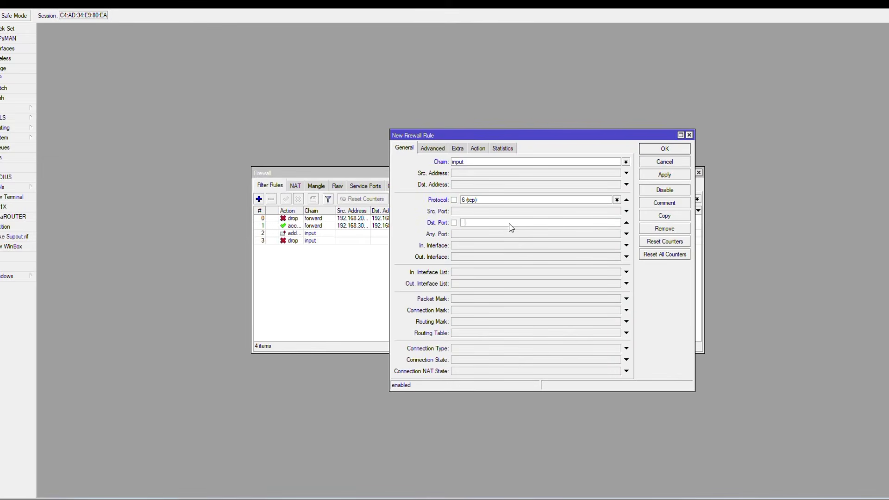
text(80,22,8291)
click(479, 362)
click(559, 360)
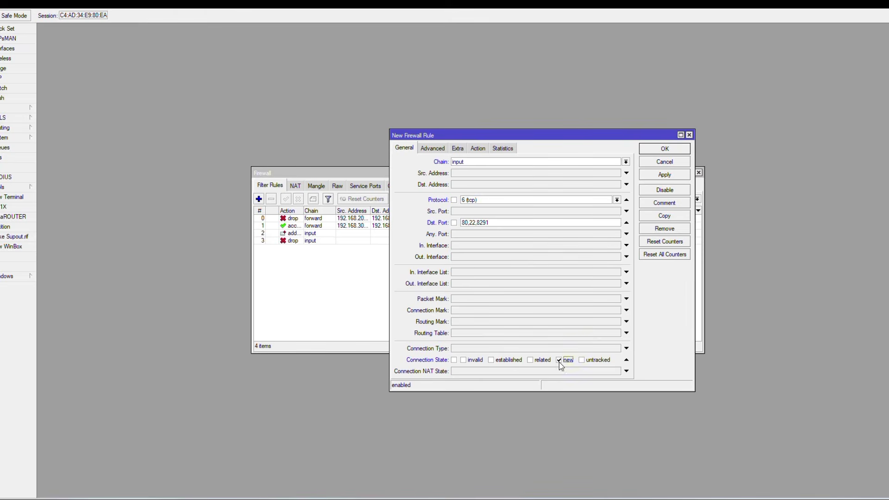
click(666, 148)
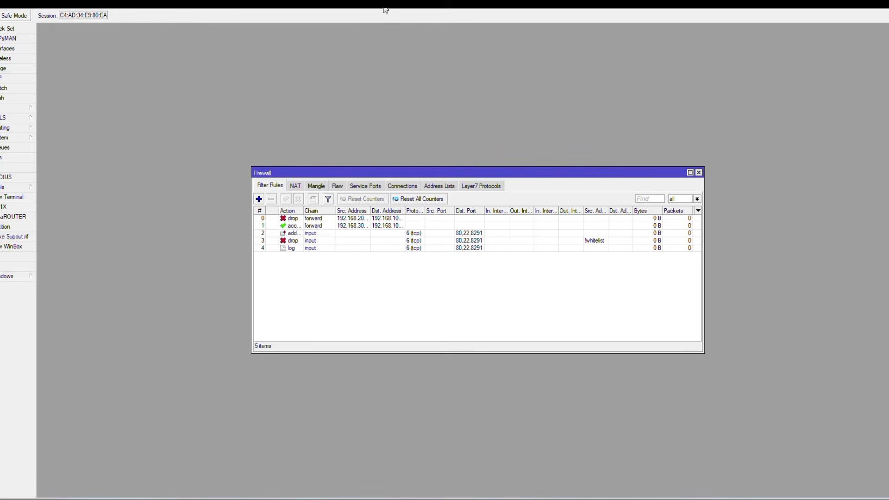
click(446, 187)
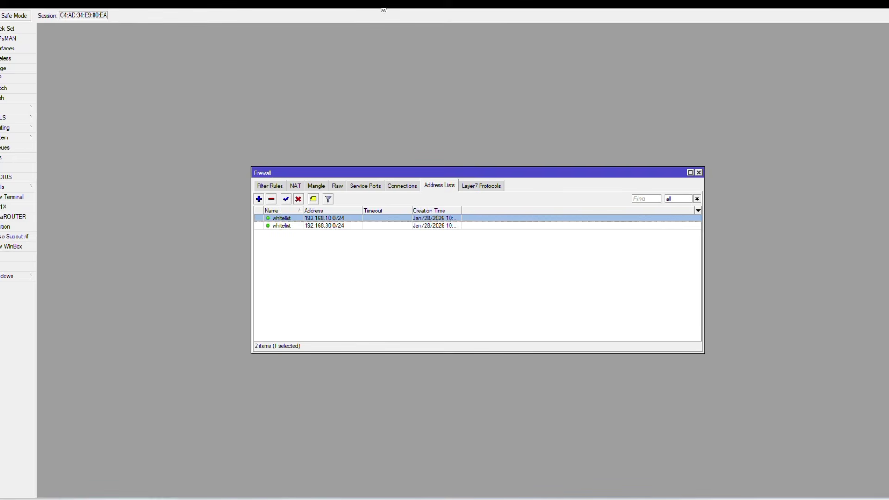
Return to the Filter Rules list showing all five rules.
click(265, 185)
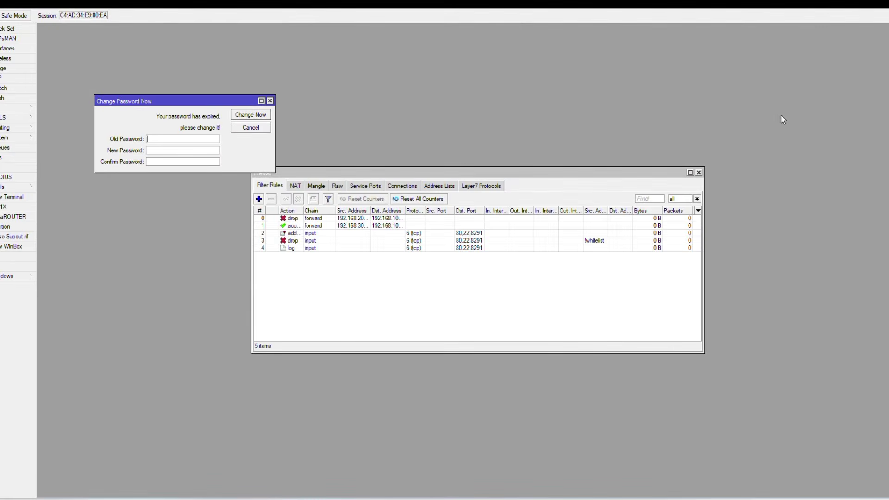
Cancel WinBox's reconnect attempt at the login window and open the Windows Start menu.
mouse_move(482, 496)
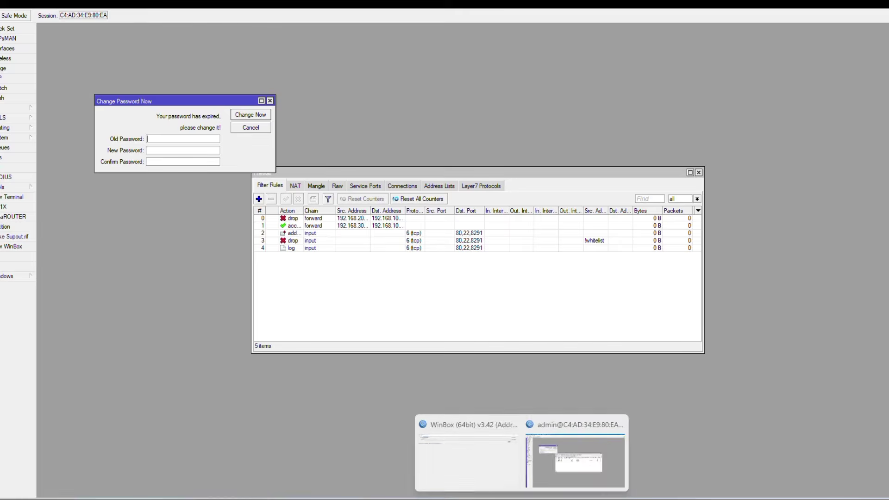
click(491, 479)
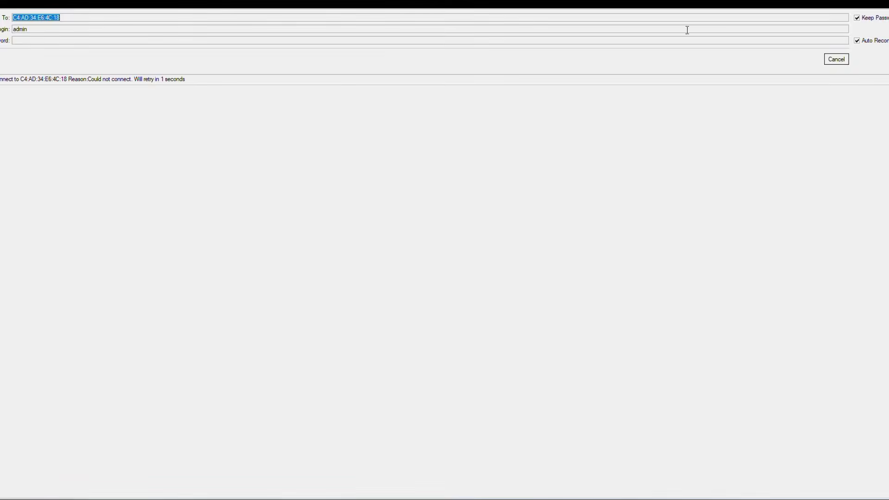
click(832, 59)
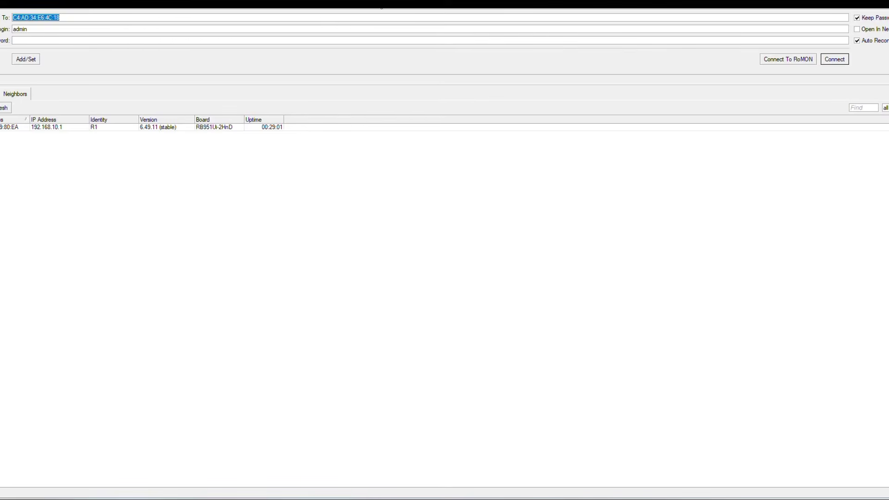
click(389, 10)
click(304, 496)
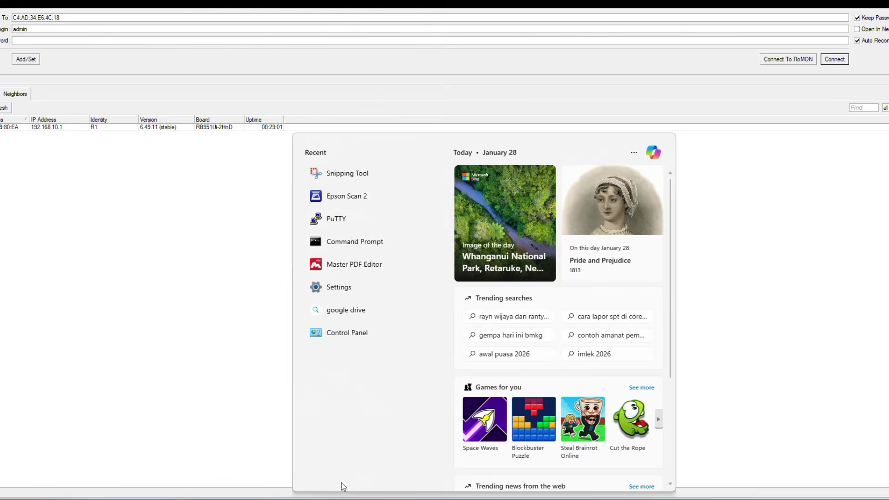
Run ipconfig in Command Prompt to confirm the PC at 192.168.10.254, then close it.
click(357, 241)
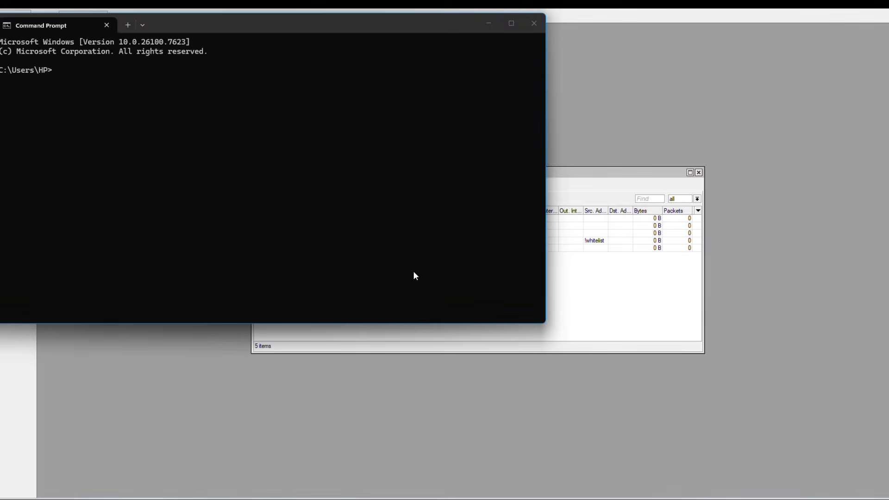
text(ipconfig)
key(Return)
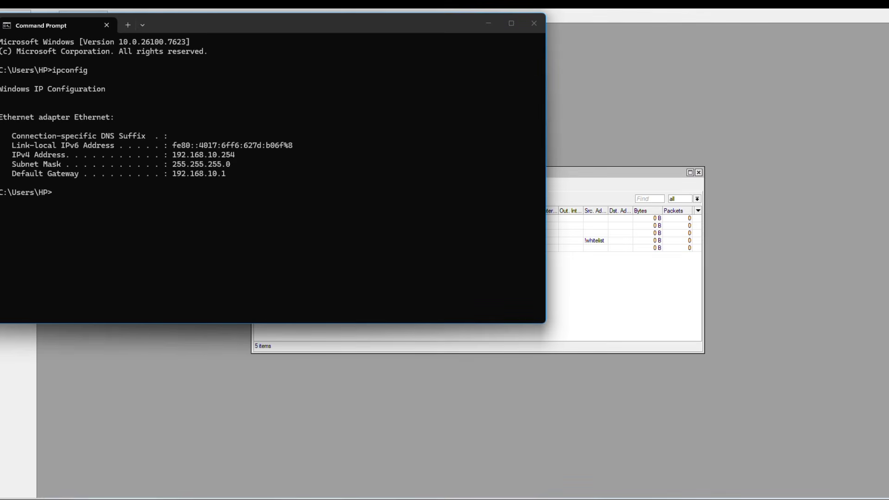
click(534, 24)
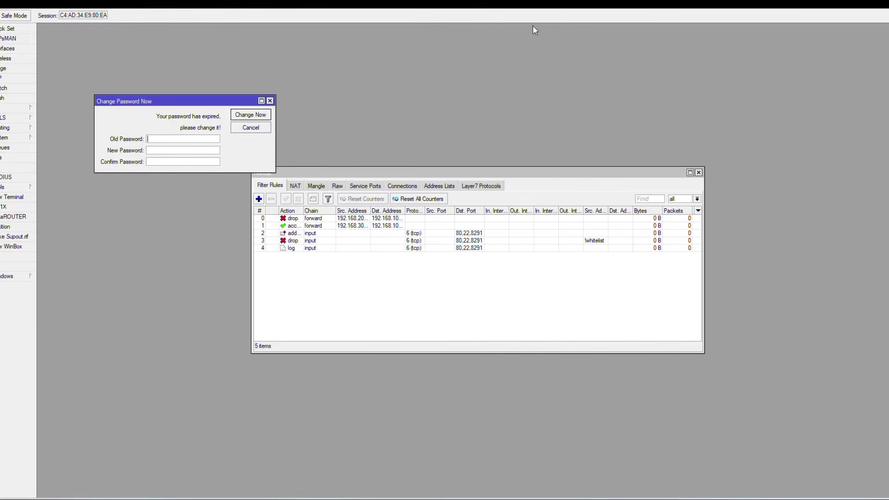
Place the router's IP Address List beside the firewall address lists, widening the Address column.
click(432, 188)
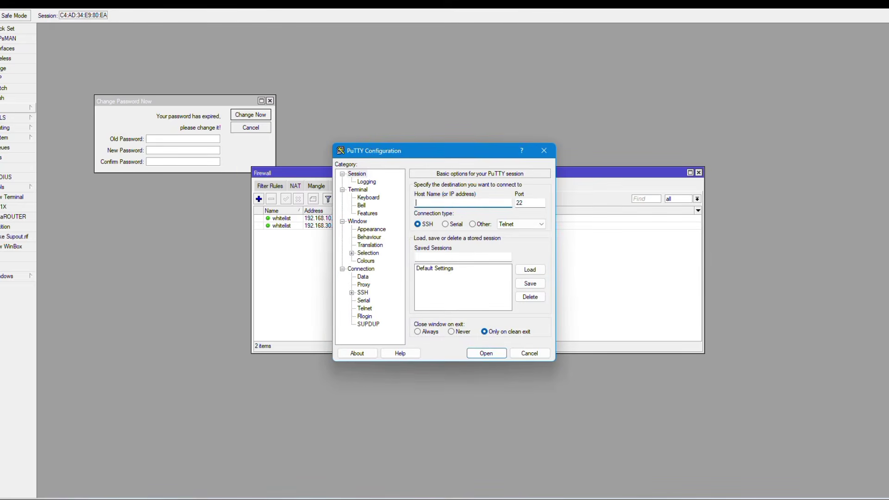
click(16, 107)
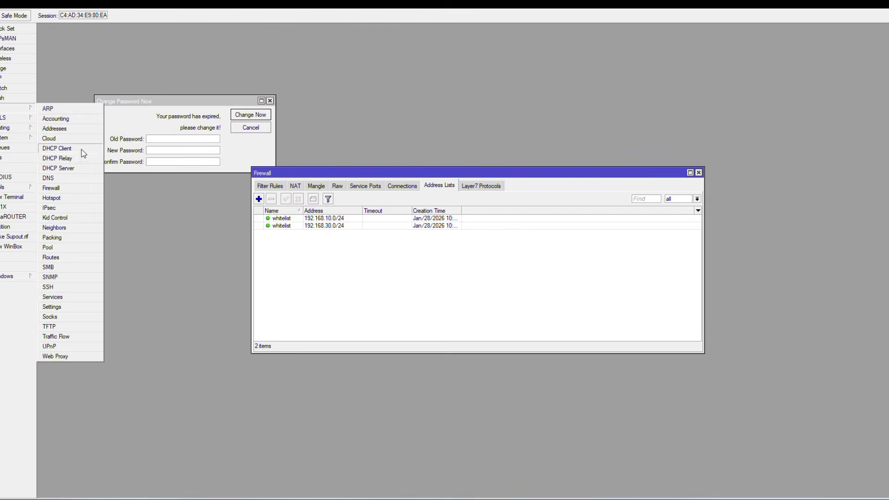
click(70, 128)
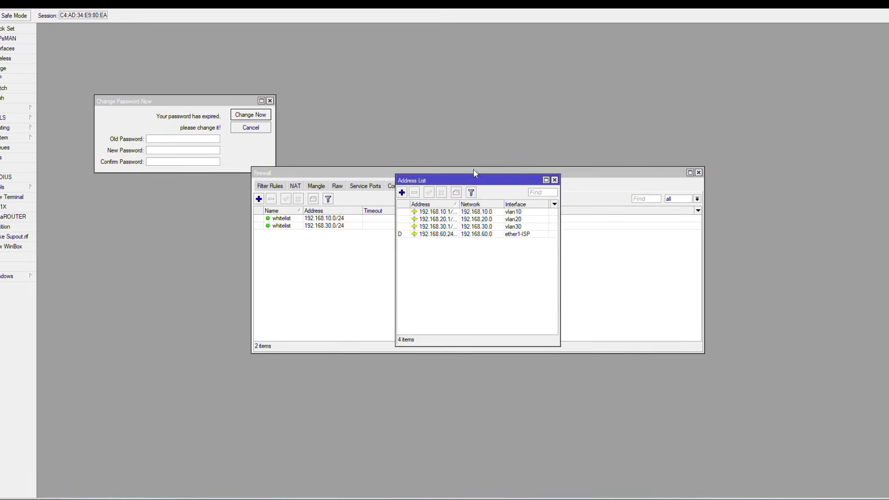
drag(474, 182, 171, 192)
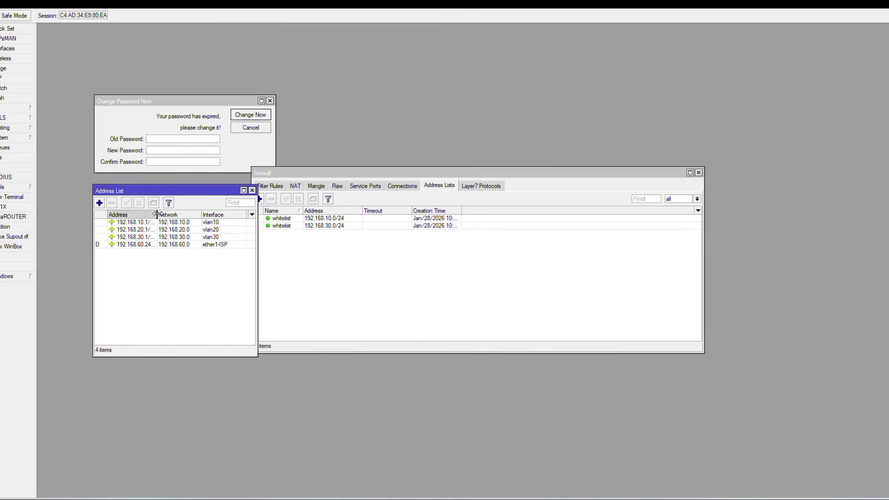
drag(155, 215, 187, 214)
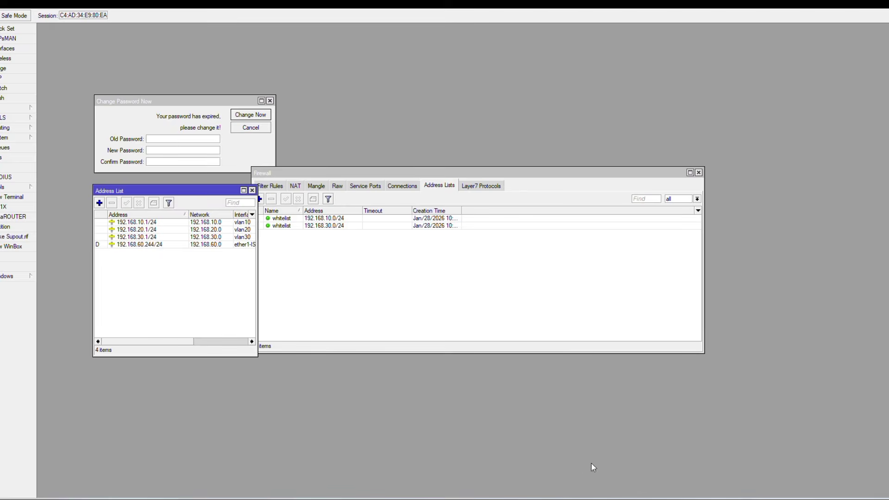
click(543, 499)
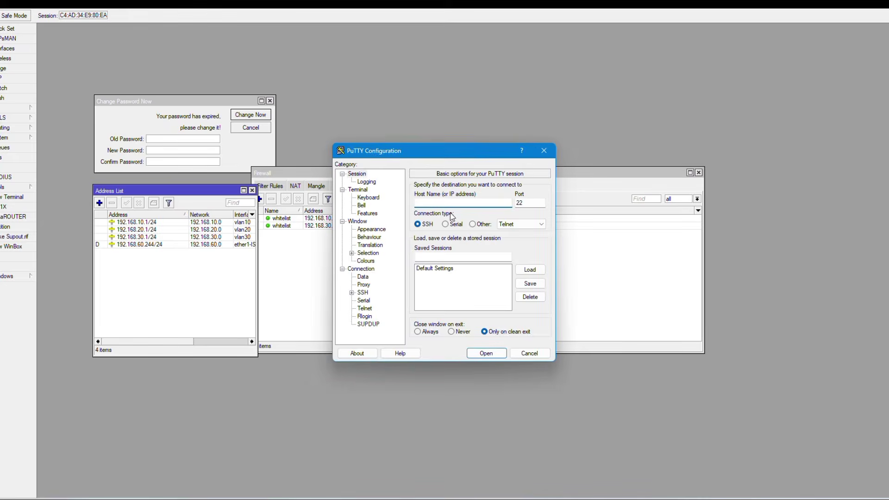
SSH into 192.168.60.244 as admin, reach the [admin@R1] prompt, then close PuTTY.
text(192.168.60.244)
key(Return)
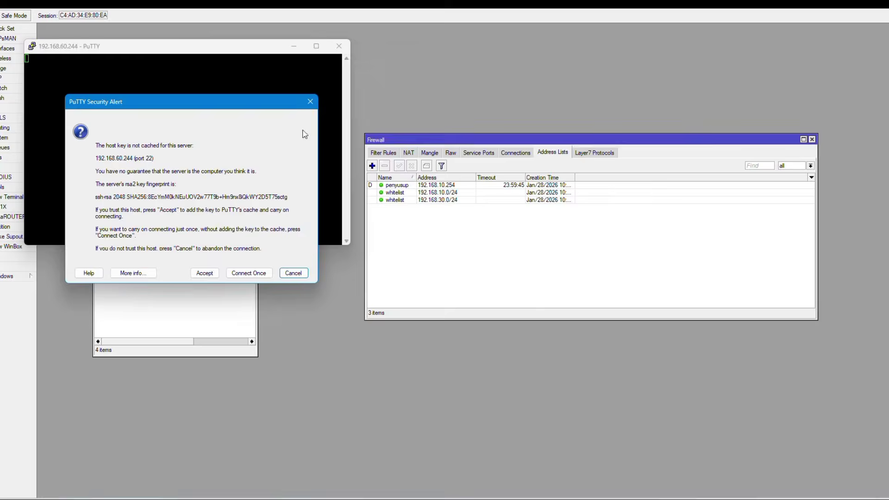
click(205, 273)
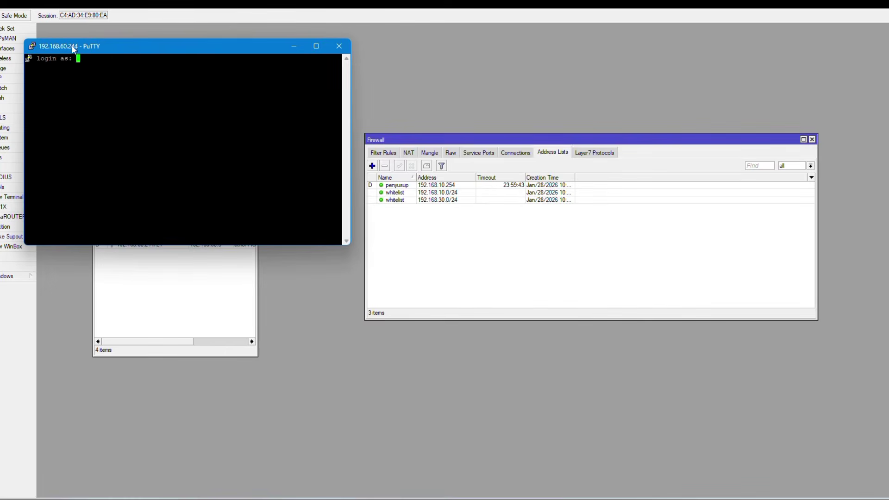
text(admin)
key(Return)
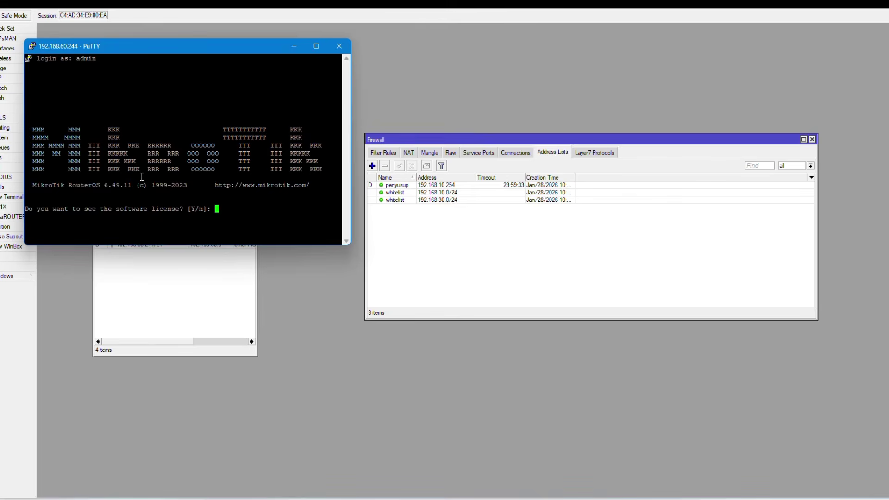
text(n)
key(Return)
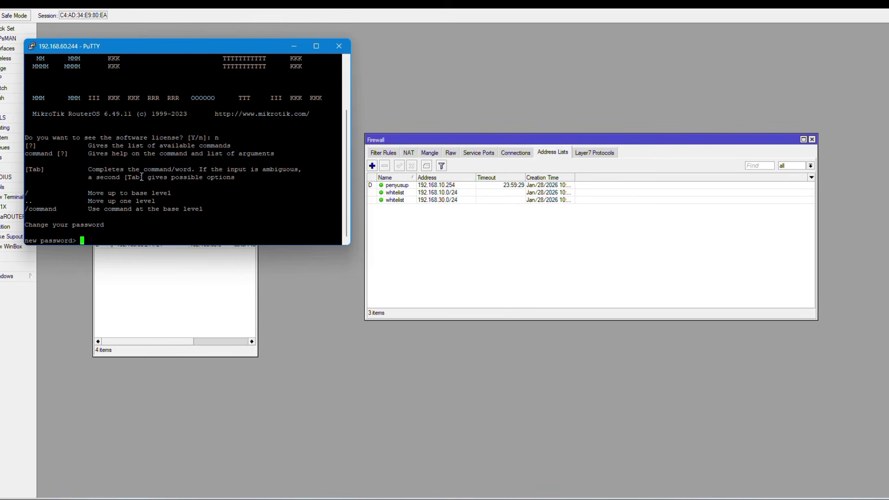
key(Return)
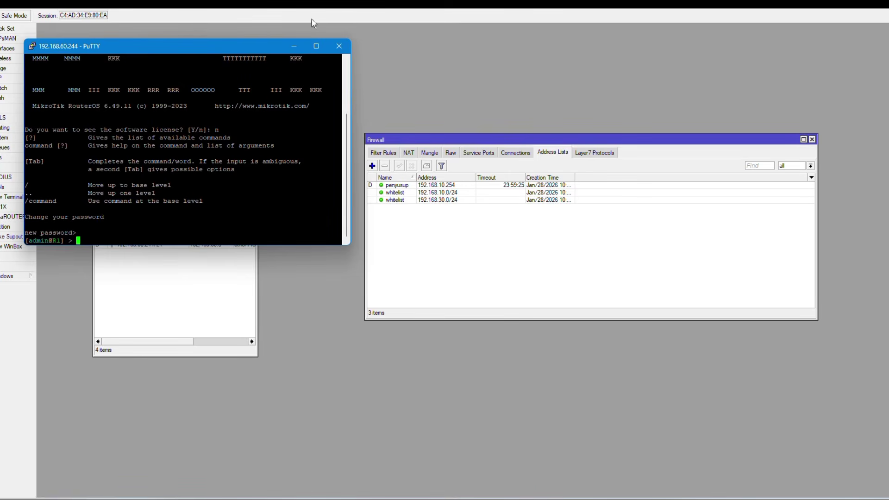
click(339, 47)
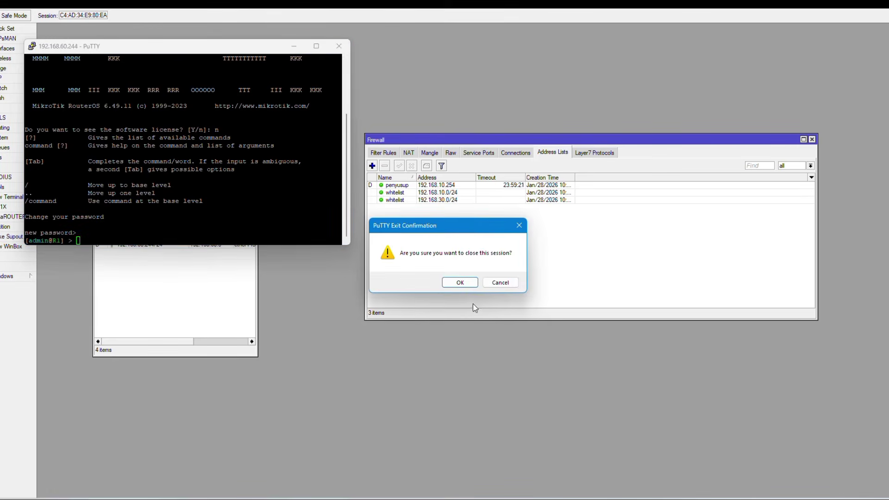
click(458, 284)
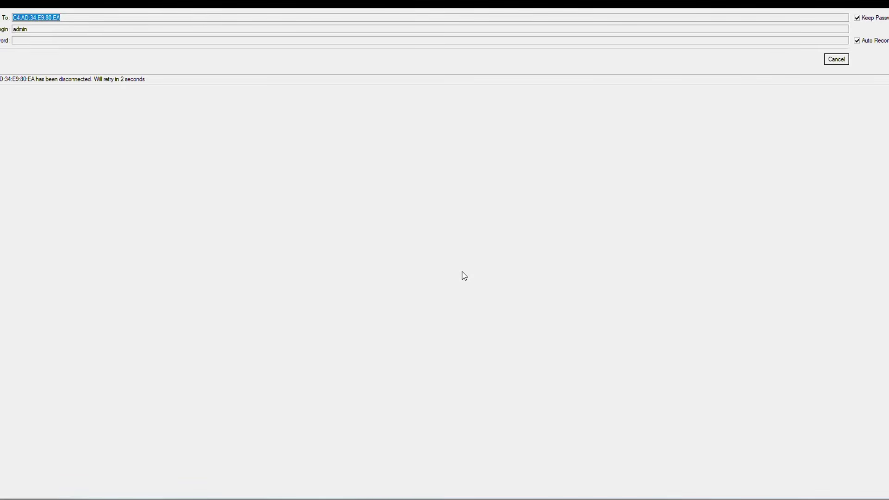
Cancel WinBox's reconnect so the login screen lists R1 at 192.168.20.1.
click(841, 60)
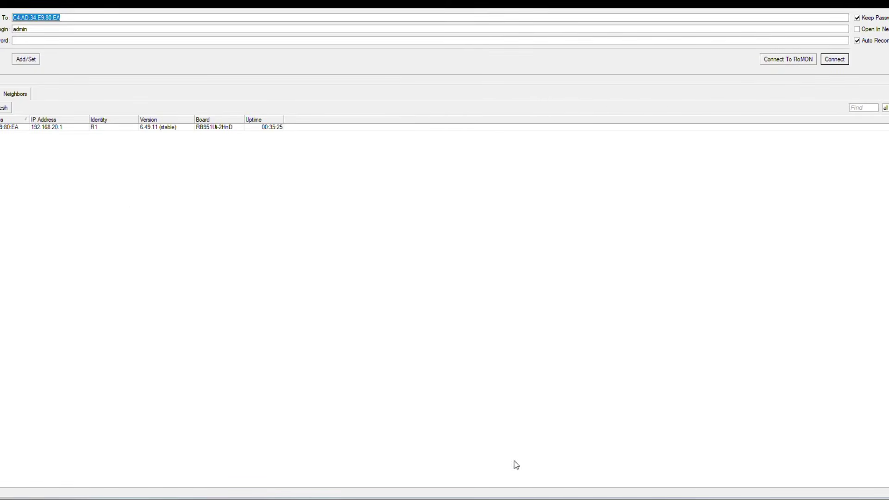
mouse_move(477, 497)
click(525, 473)
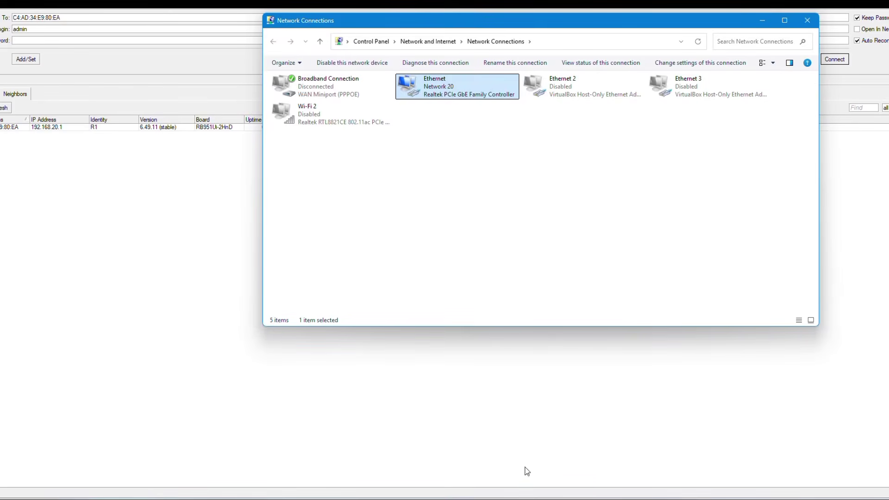
right_click(457, 82)
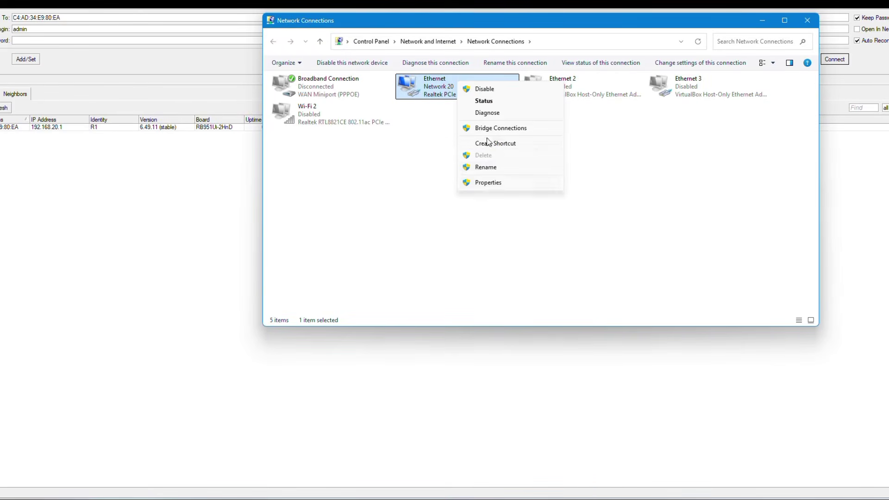
click(495, 100)
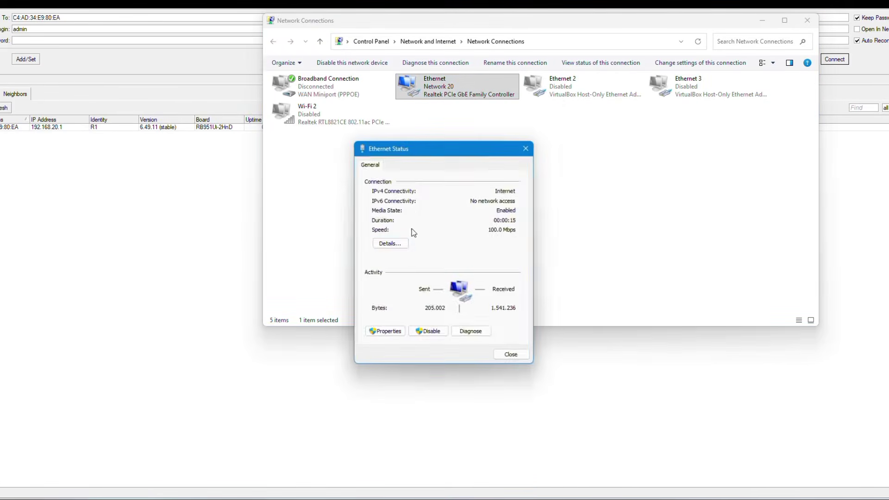
click(377, 243)
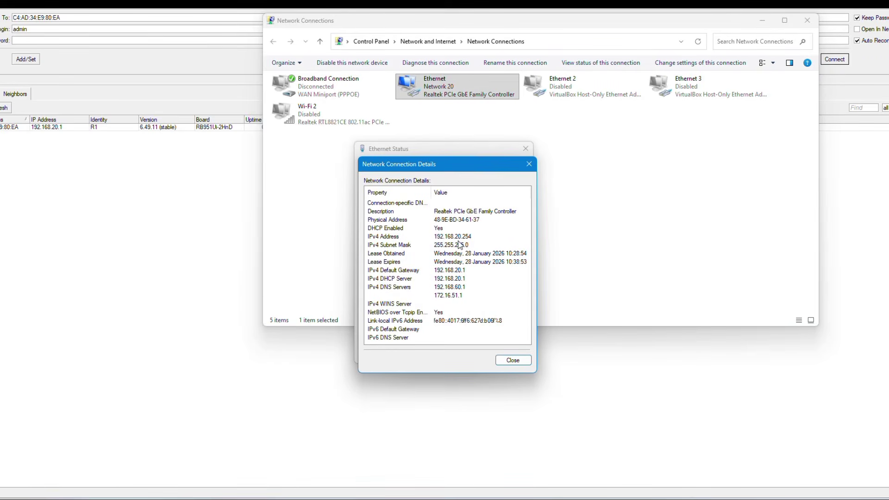
click(528, 164)
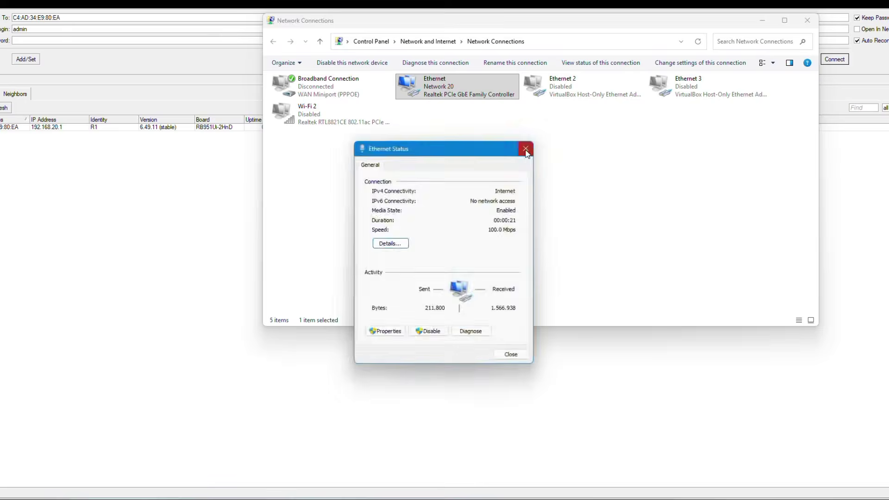
click(526, 148)
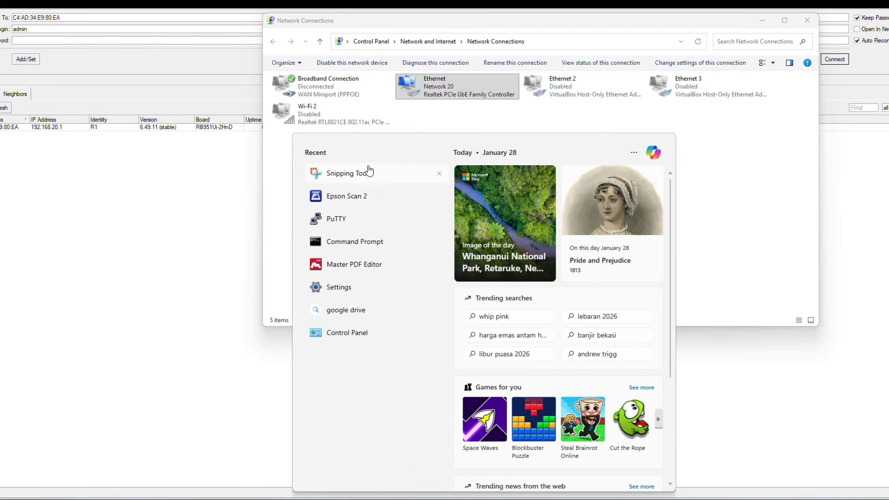
Run ipconfig to confirm the PC at 192.168.20.254 via 192.168.20.1, then select R1.
click(361, 243)
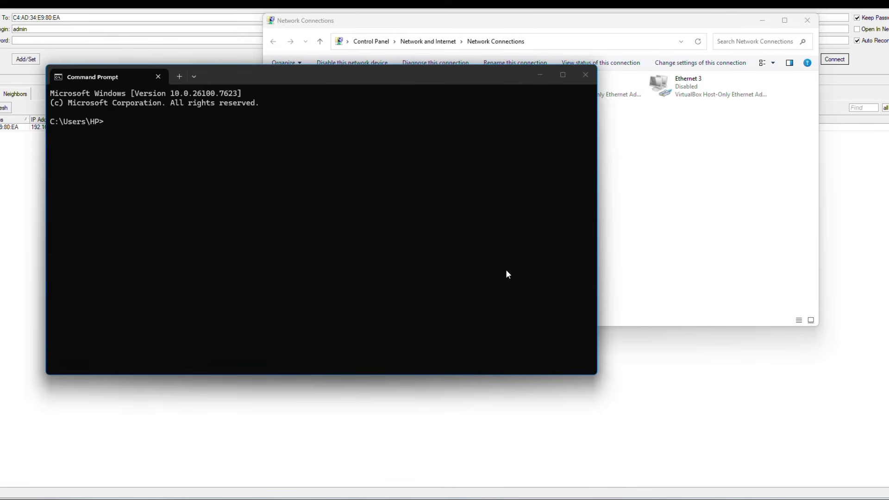
text(ipconfig)
key(Return)
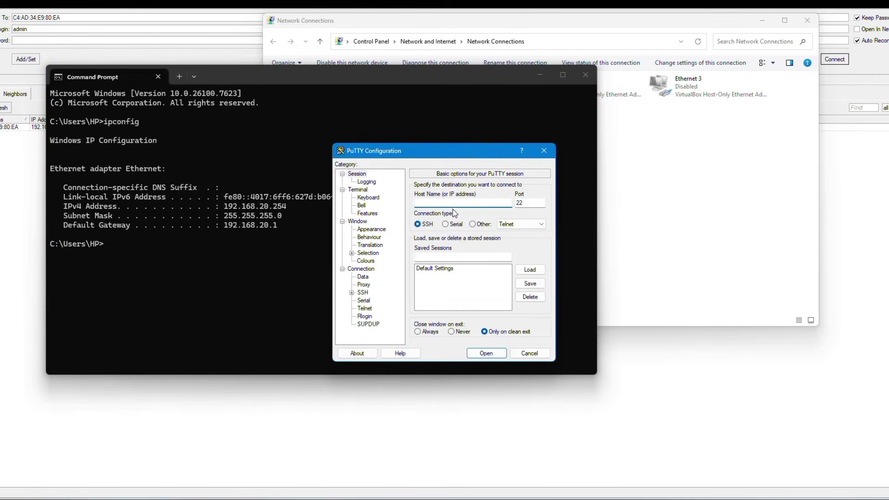
drag(235, 74, 710, 133)
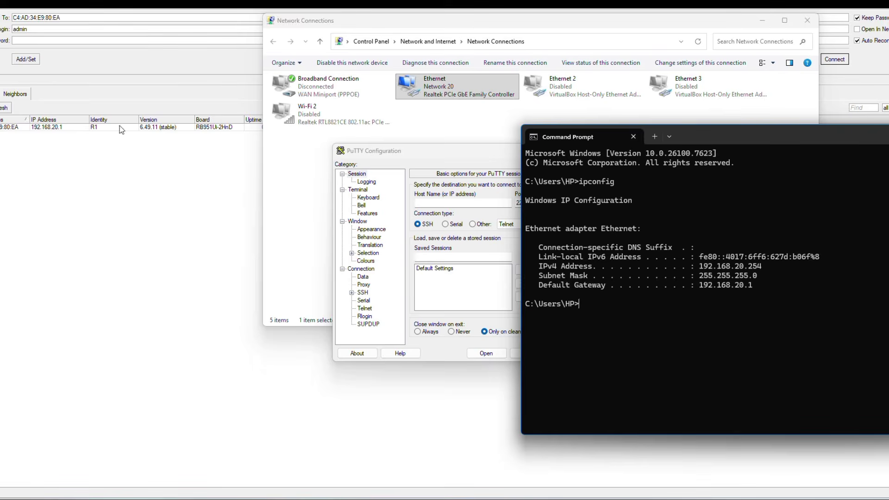
click(19, 127)
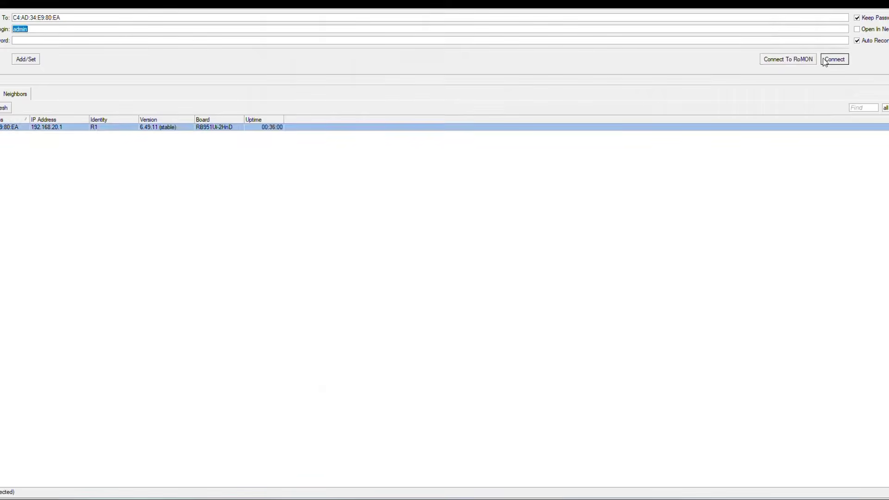
Reconnect WinBox to R1, then SSH to 192.168.60.244 in PuTTY and dismiss the timeout error.
click(824, 59)
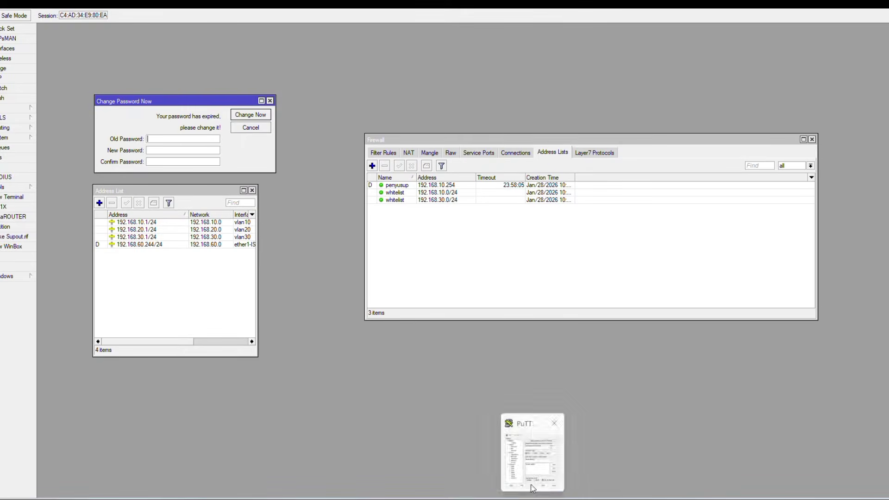
click(533, 489)
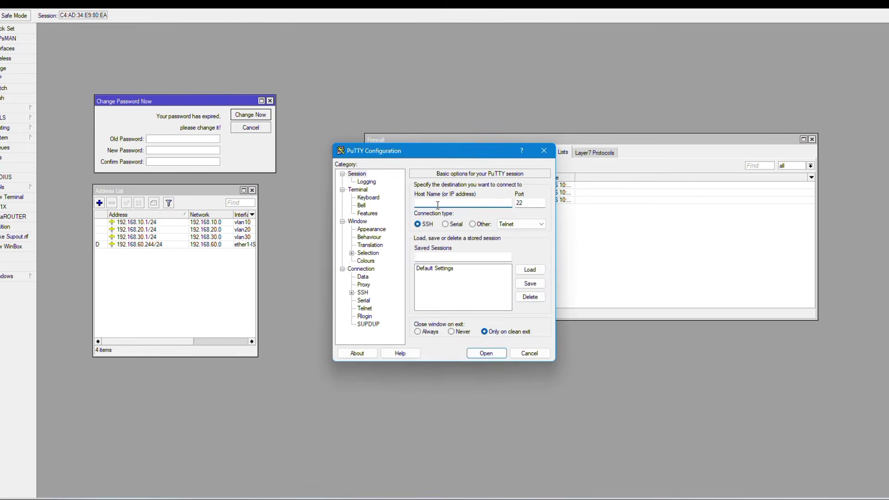
text(192.168.60.244)
key(Return)
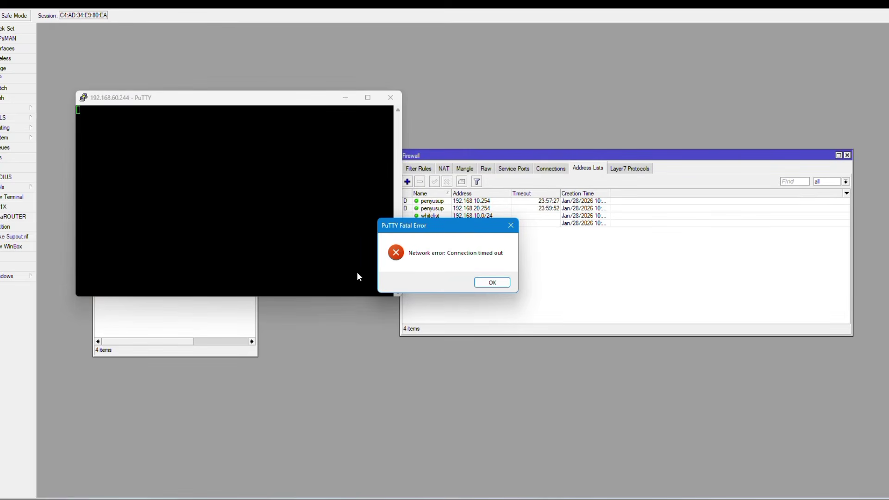
click(488, 288)
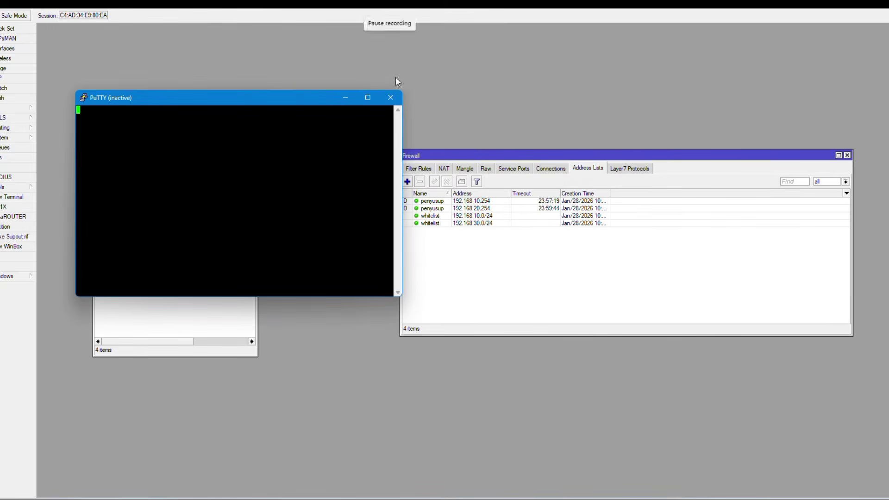
Close the timed-out PuTTY window and view the router's Log in WinBox.
click(391, 103)
click(20, 168)
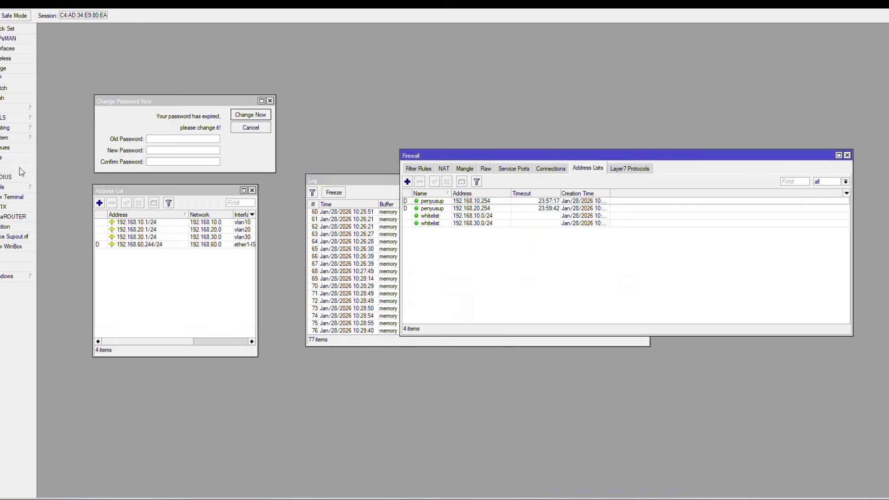